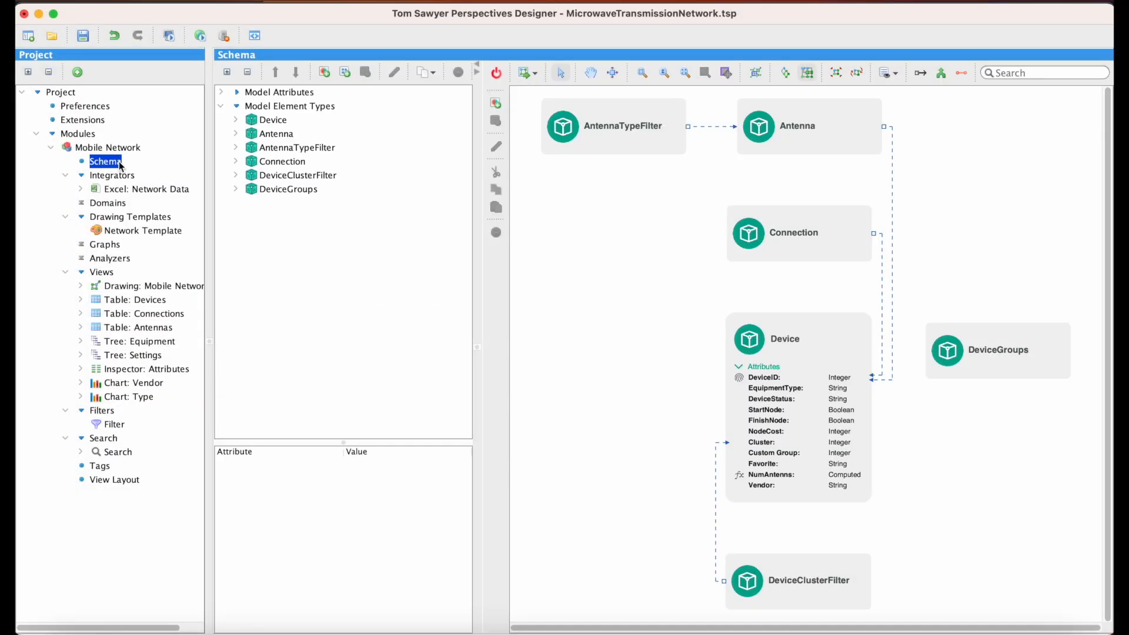
Step: Add a vertex element type named Vendor Swimlane to the schema
{"action": "left_click", "coordinate": [496, 105]}
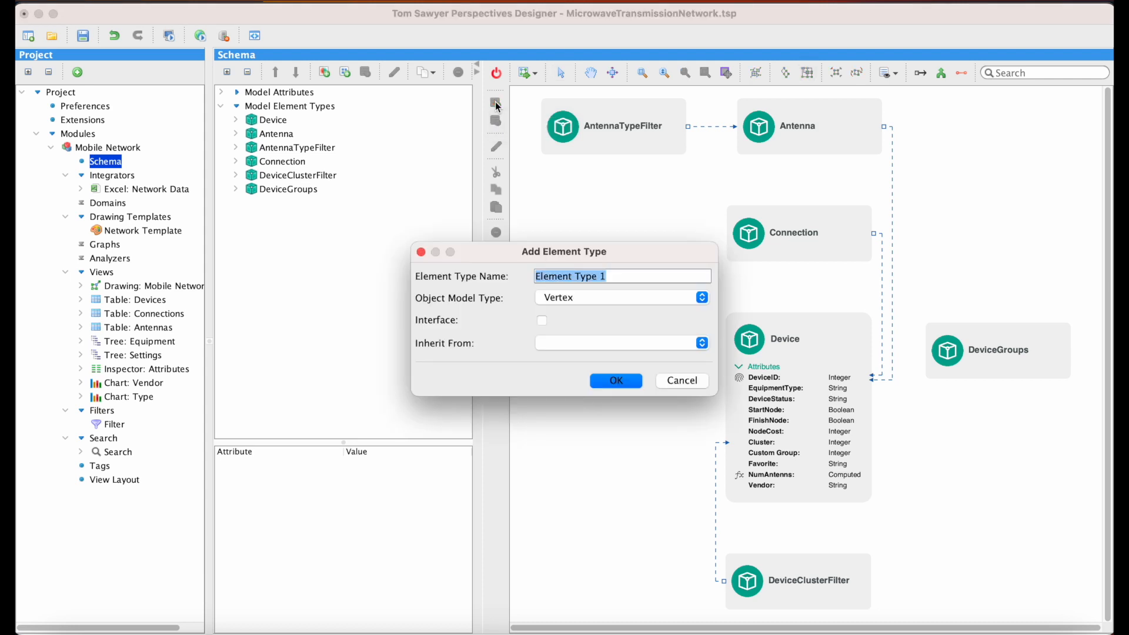
{"action": "type", "text": "Vendor Swimlane"}
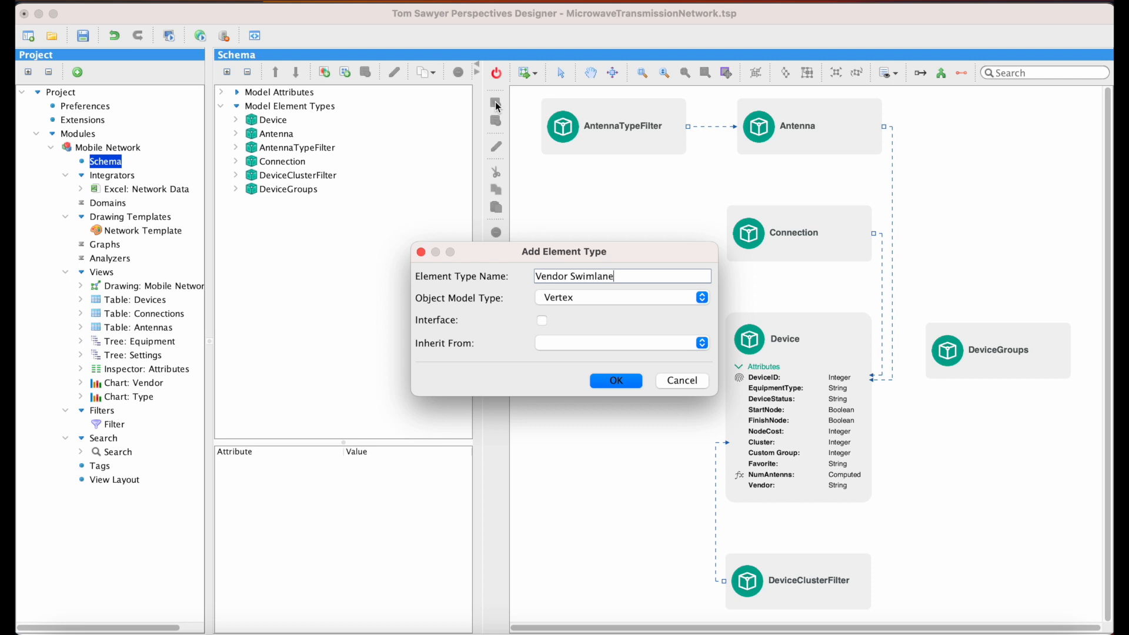
{"action": "key", "text": "Return"}
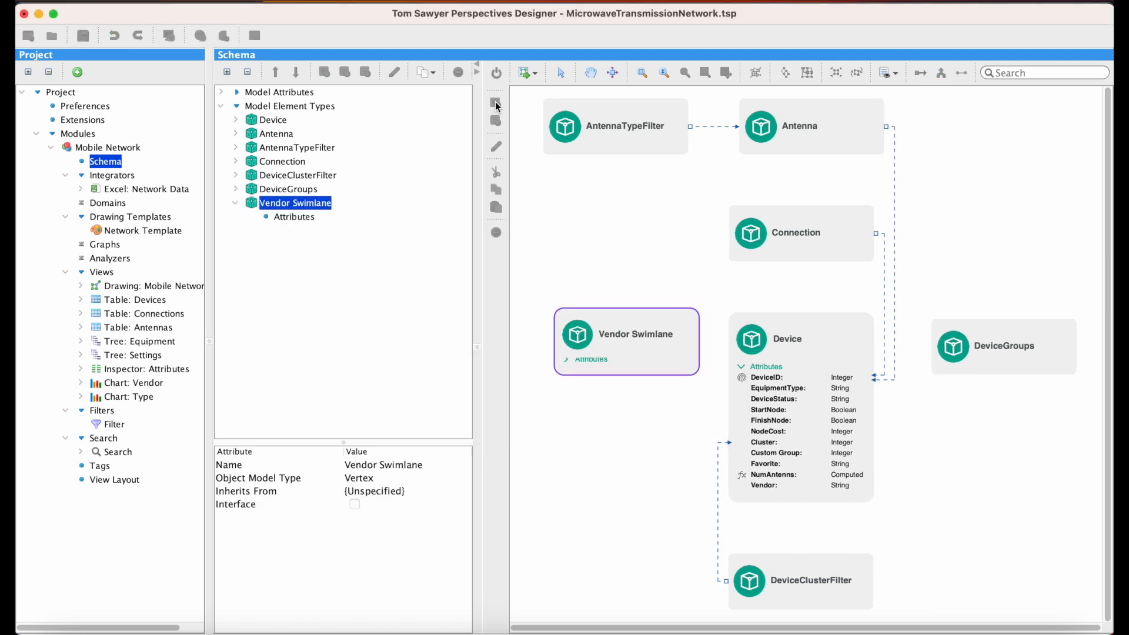
Step: Add a String attribute called Name to the Vendor Swimlane element type and mark it as the identifier
{"action": "right_click", "coordinate": [640, 366]}
{"action": "left_click", "coordinate": [744, 435]}
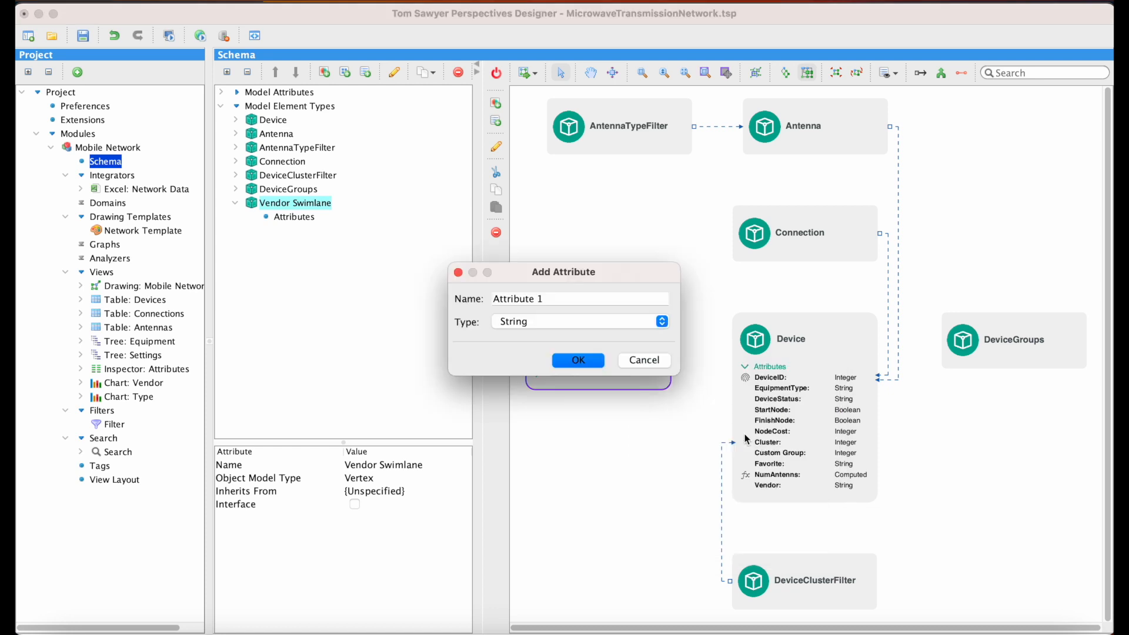
{"action": "type", "text": "Name"}
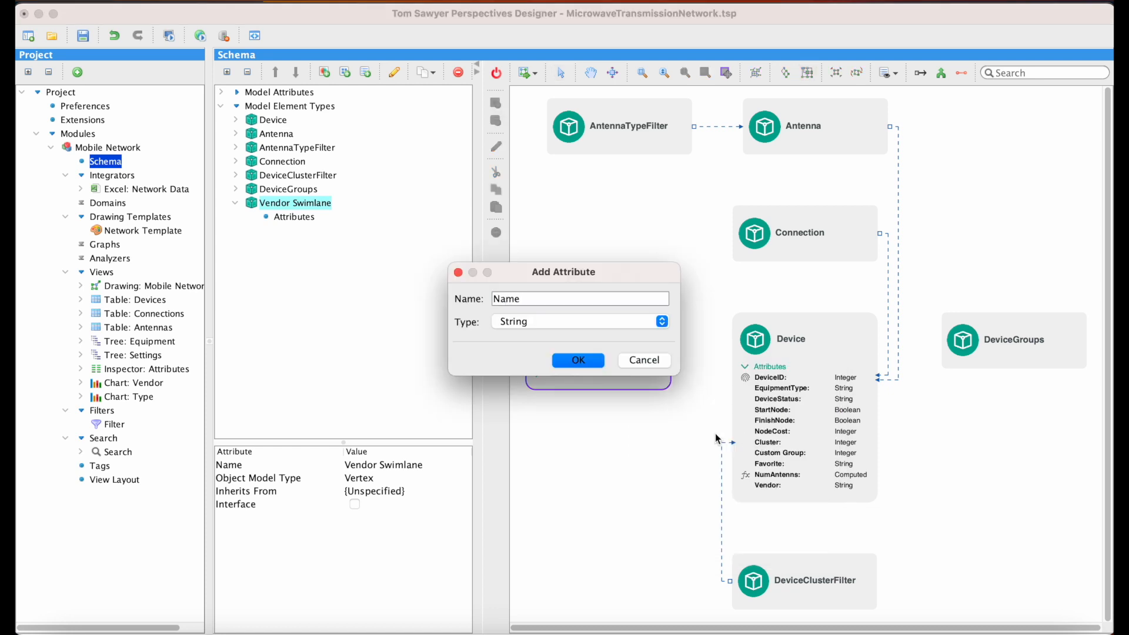
{"action": "left_click", "coordinate": [597, 360]}
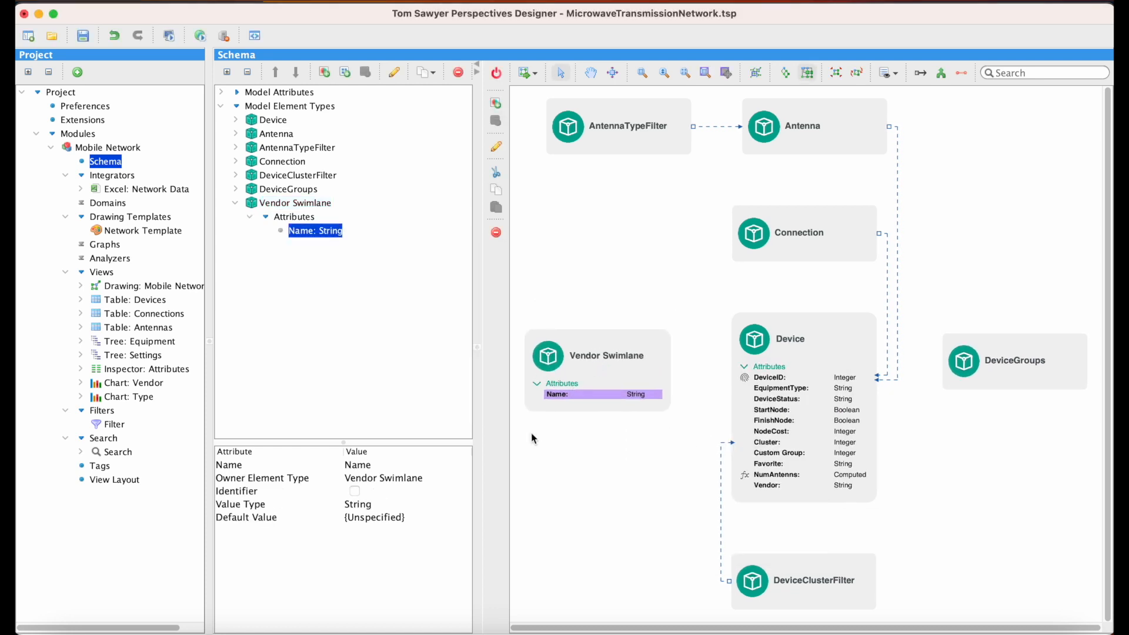
{"action": "left_click", "coordinate": [355, 492]}
Step: Add a Reference attribute named Vendor Swimlane to the Device element type, pointing to the Name attribute of Vendor Swimlane
{"action": "left_click", "coordinate": [838, 326]}
{"action": "right_click", "coordinate": [837, 326]}
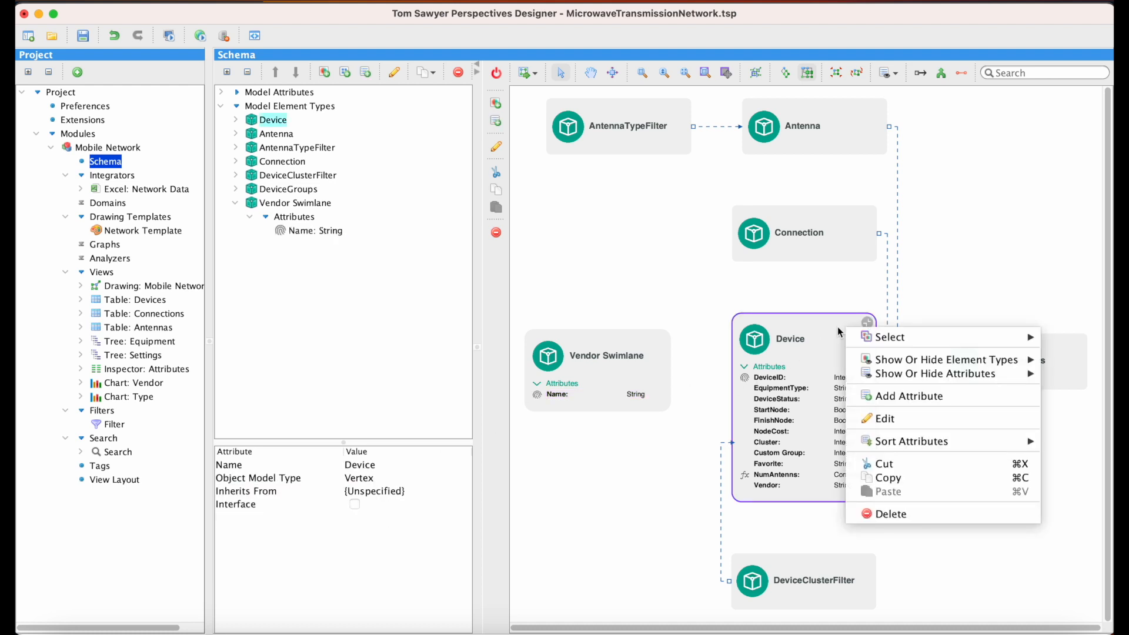
{"action": "left_click", "coordinate": [967, 397]}
{"action": "type", "text": "Vendor"}
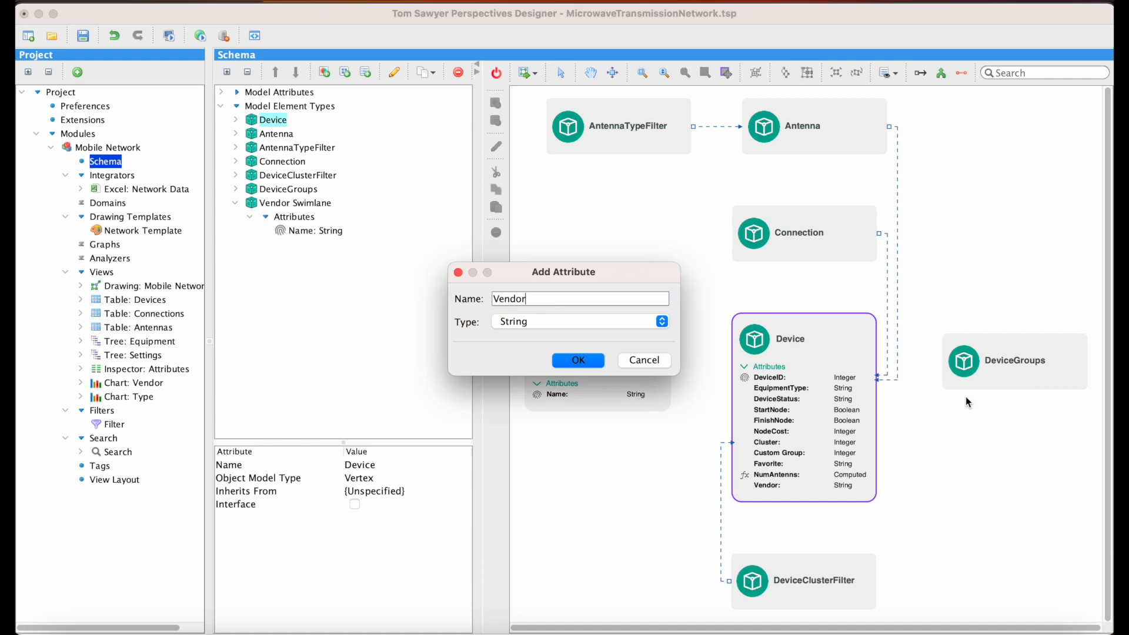
{"action": "type", "text": " Swimlane"}
{"action": "left_click", "coordinate": [663, 323]}
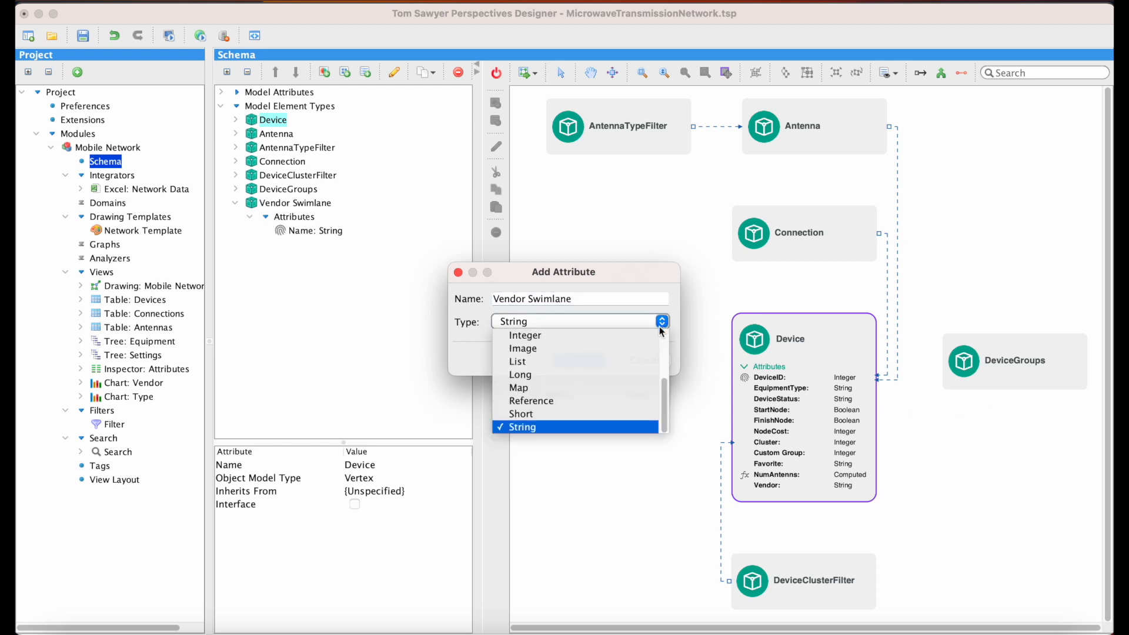
{"action": "left_click", "coordinate": [626, 395]}
{"action": "left_click", "coordinate": [750, 347]}
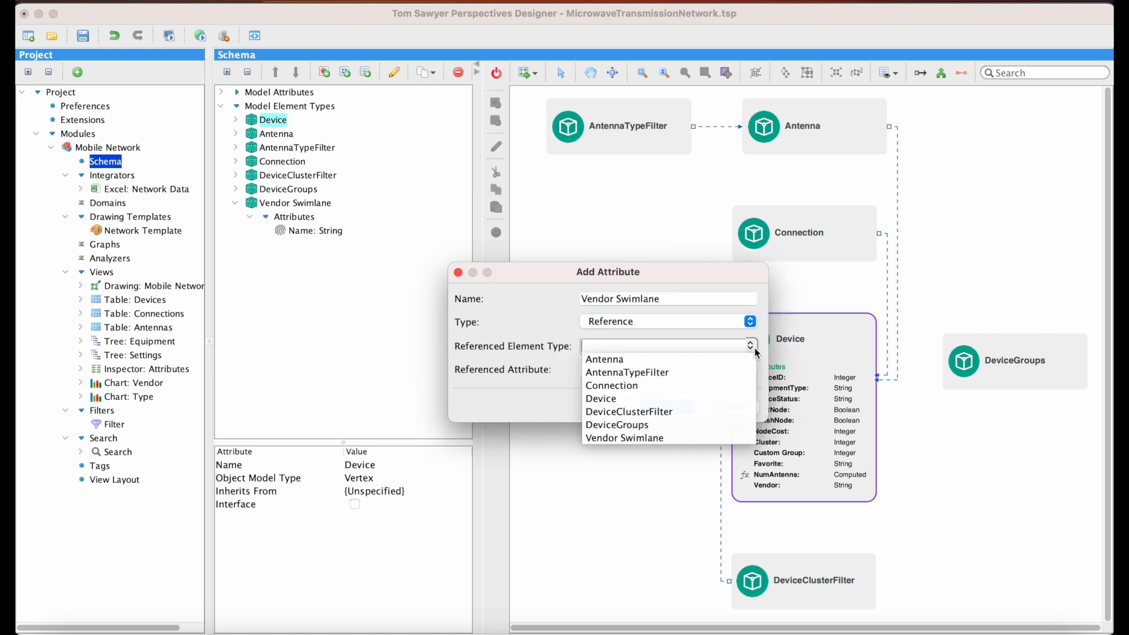
{"action": "left_click", "coordinate": [703, 438]}
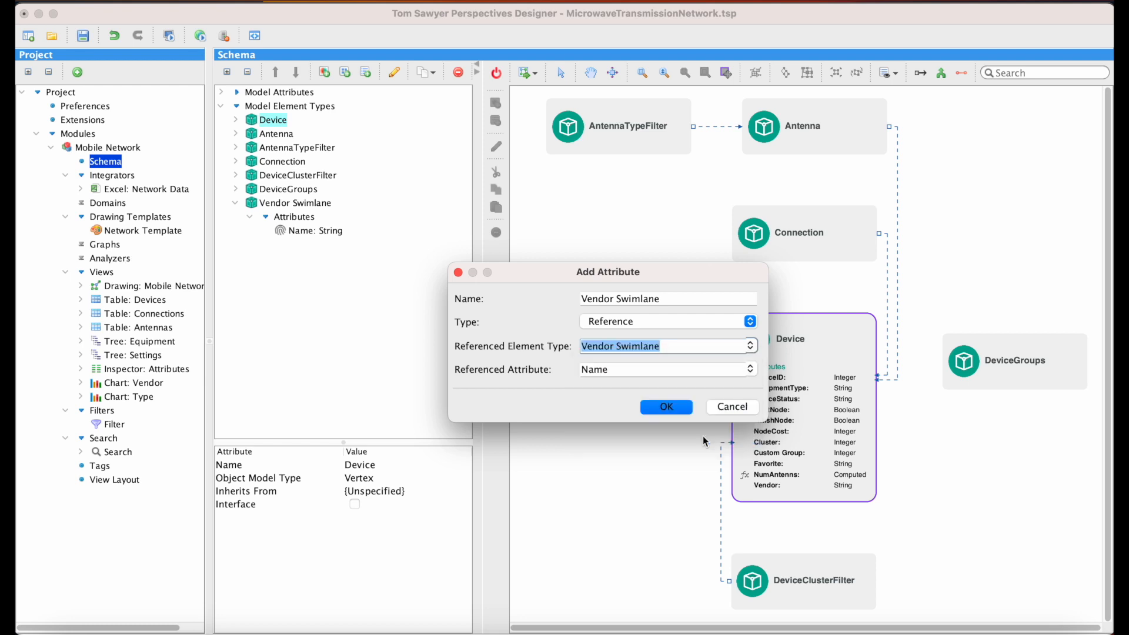
{"action": "left_click", "coordinate": [682, 407]}
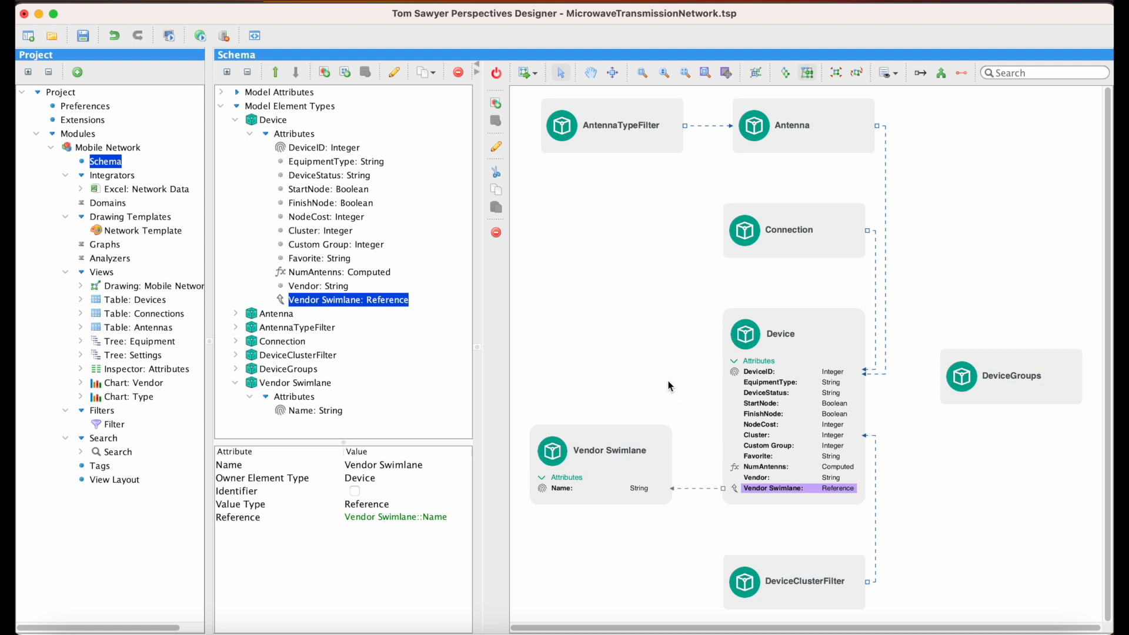
Step: In the Network Data integrator, bind Vendor Swimlane and its Name attribute to the Vendor column I of sheet 05_10_2009
{"action": "left_click", "coordinate": [82, 189]}
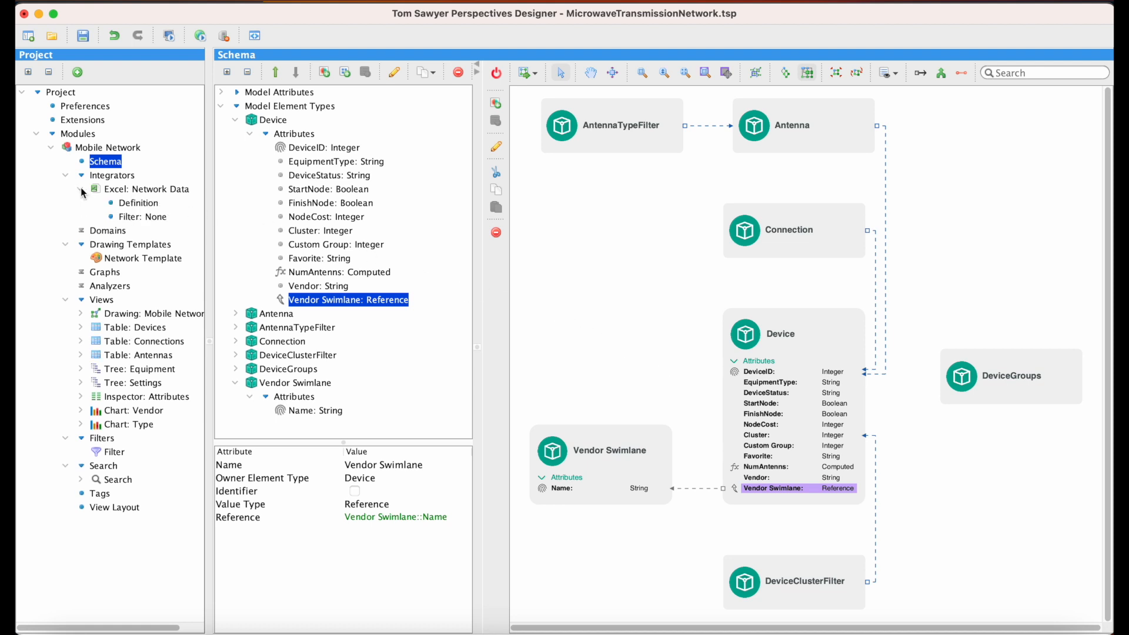
{"action": "left_click", "coordinate": [149, 207]}
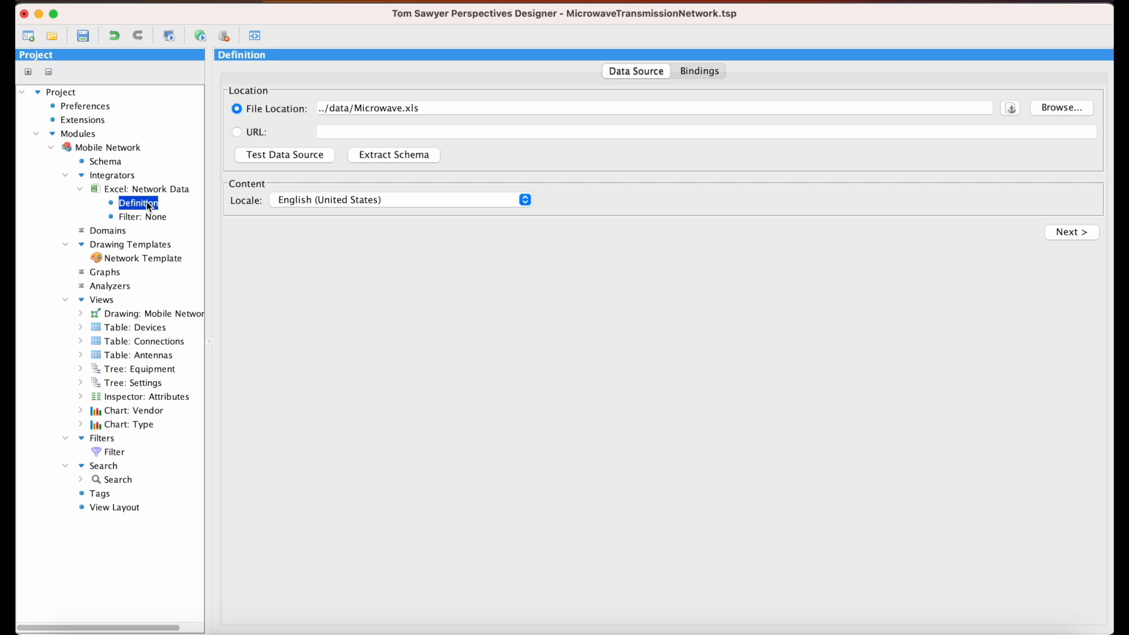
{"action": "left_click", "coordinate": [703, 72]}
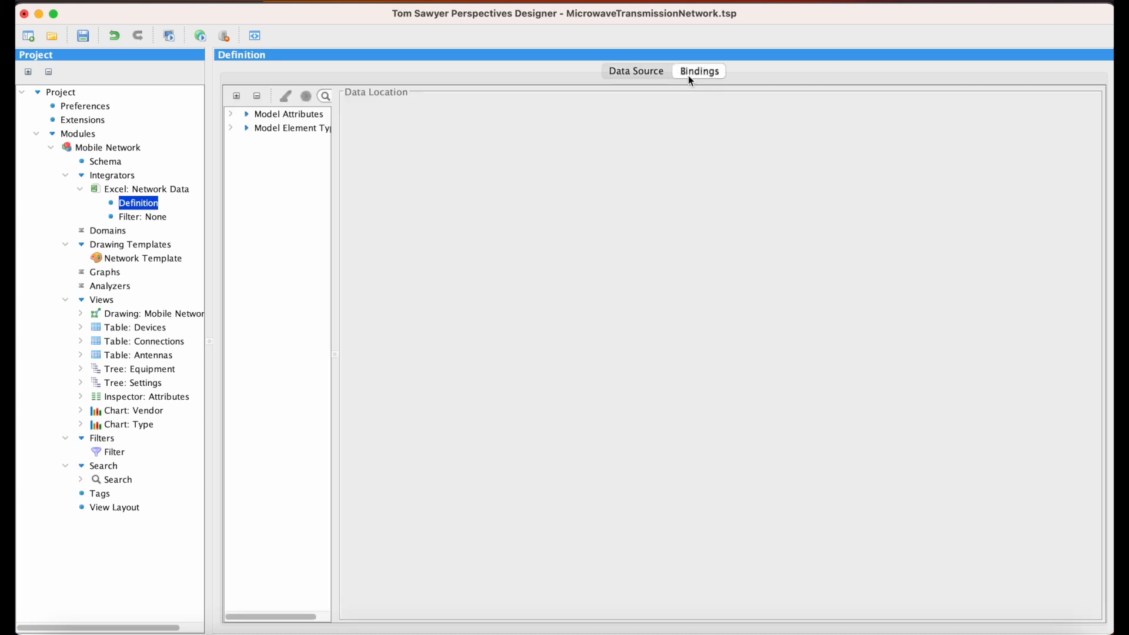
{"action": "left_click", "coordinate": [231, 129]}
{"action": "left_click_drag", "start_coordinate": [333, 290], "coordinate": [364, 291]}
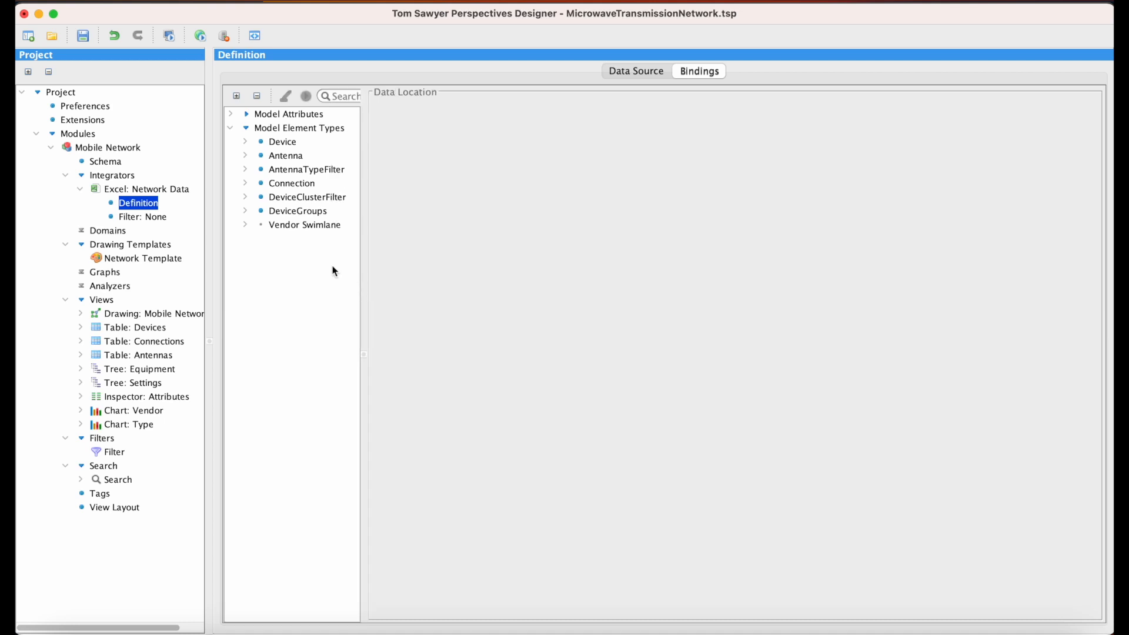
{"action": "left_click", "coordinate": [308, 225]}
{"action": "left_click", "coordinate": [389, 122]}
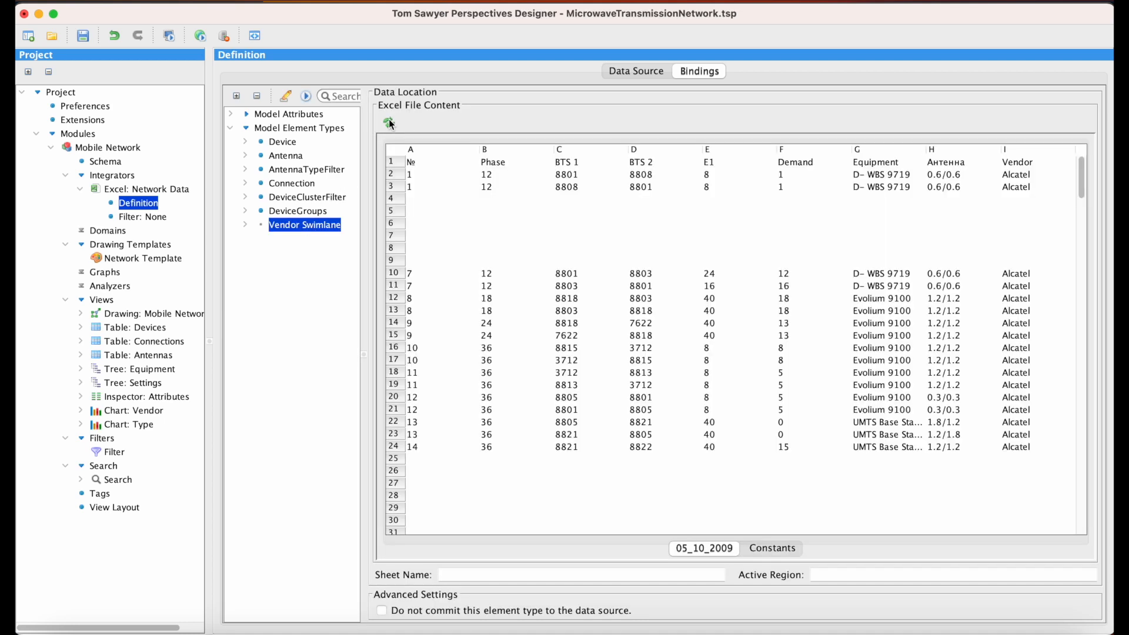
{"action": "left_click", "coordinate": [246, 226]}
{"action": "left_click", "coordinate": [1023, 151]}
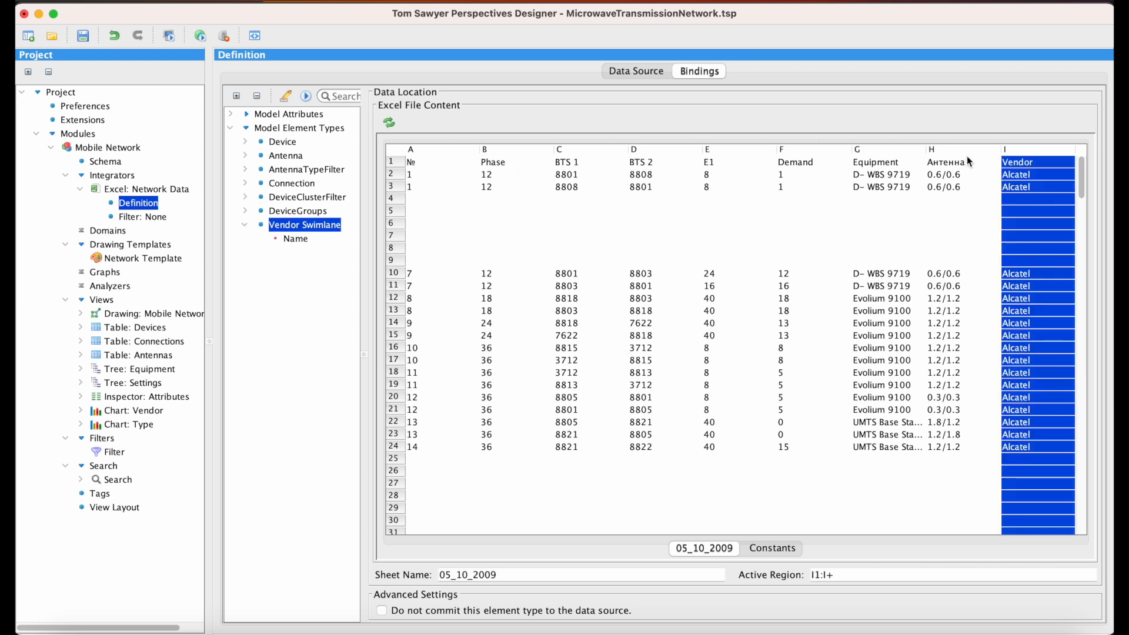
{"action": "left_click", "coordinate": [300, 238]}
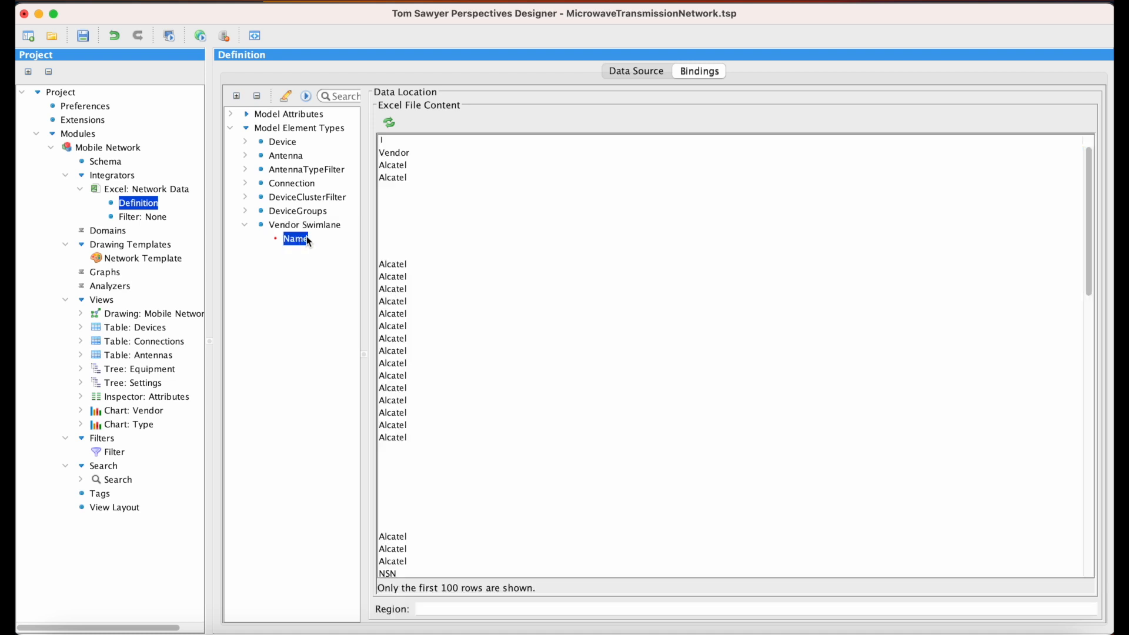
{"action": "left_click", "coordinate": [404, 139]}
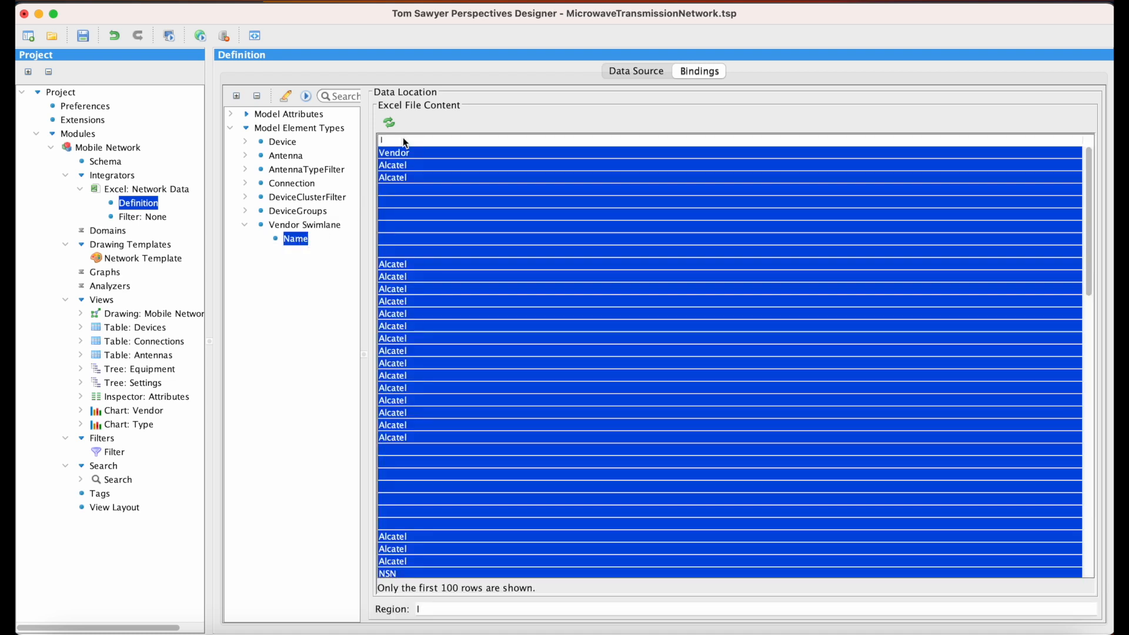
Step: Add a default swimlane pool template named Vendor Swimlane Pool to the Network Template
{"action": "left_click", "coordinate": [171, 262]}
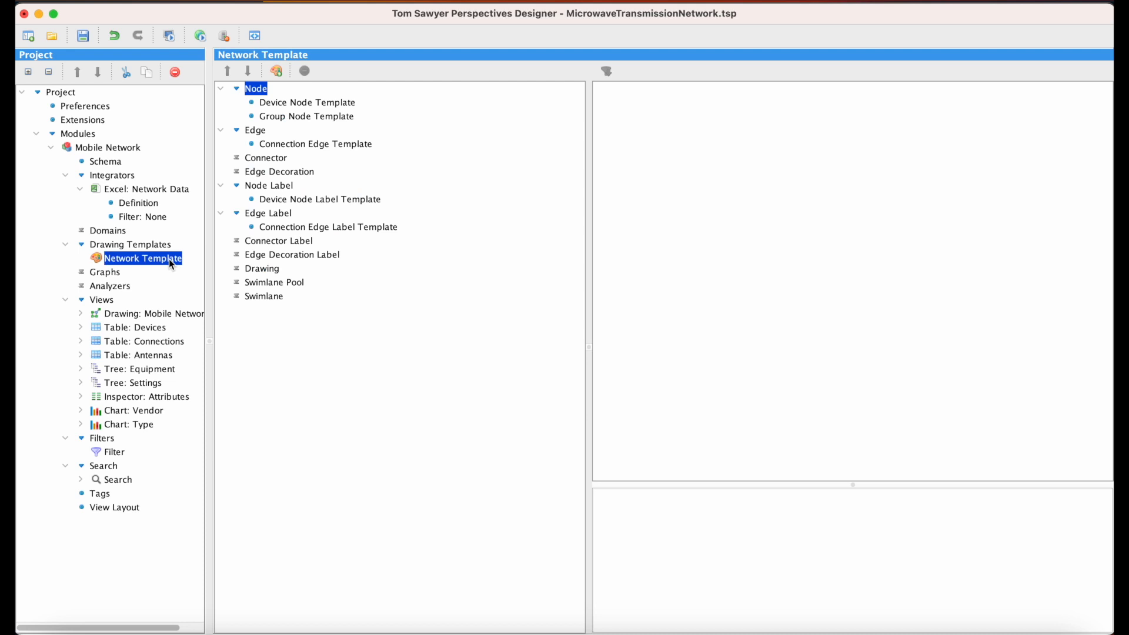
{"action": "left_click", "coordinate": [289, 284]}
{"action": "right_click", "coordinate": [289, 284]}
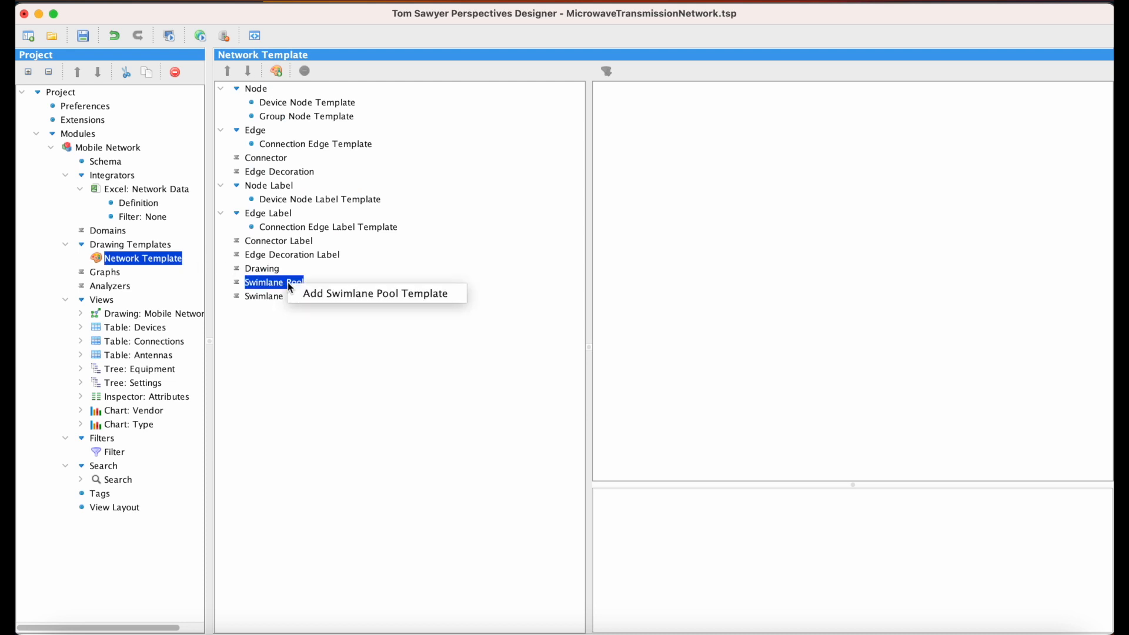
{"action": "left_click", "coordinate": [342, 295]}
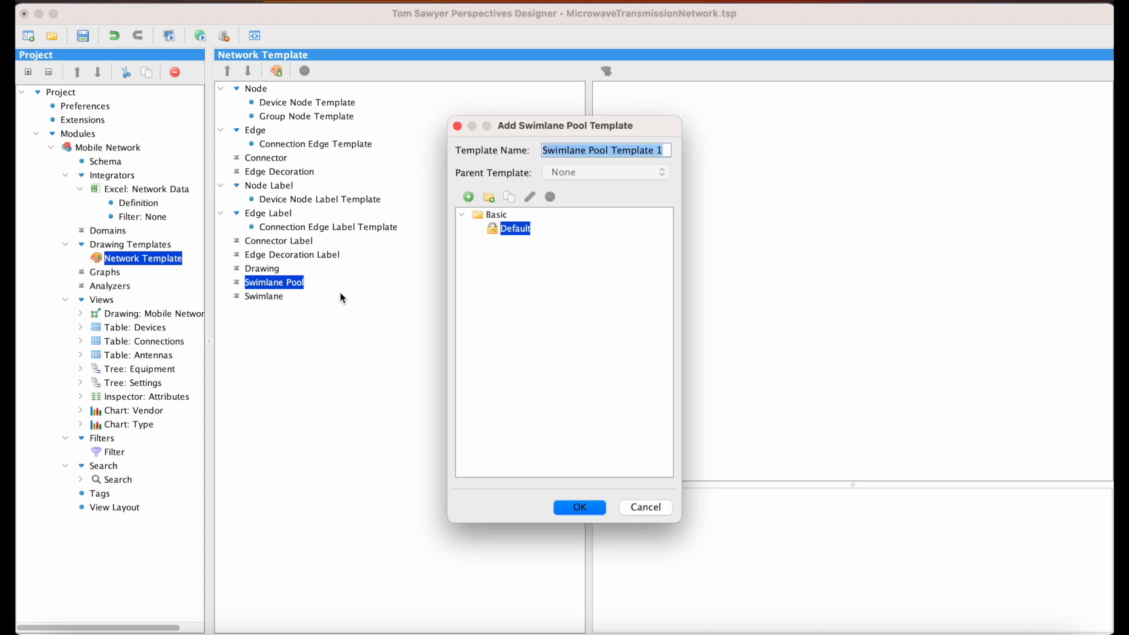
{"action": "type", "text": "Ven"}
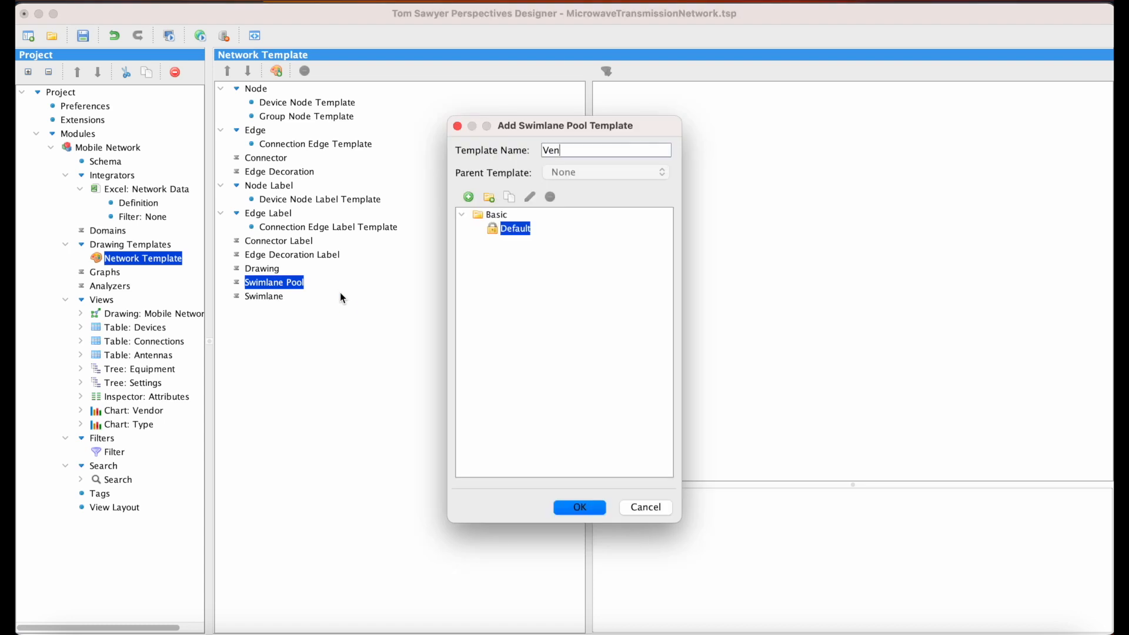
{"action": "type", "text": "dor Swimlane Pool"}
{"action": "left_click", "coordinate": [578, 505]}
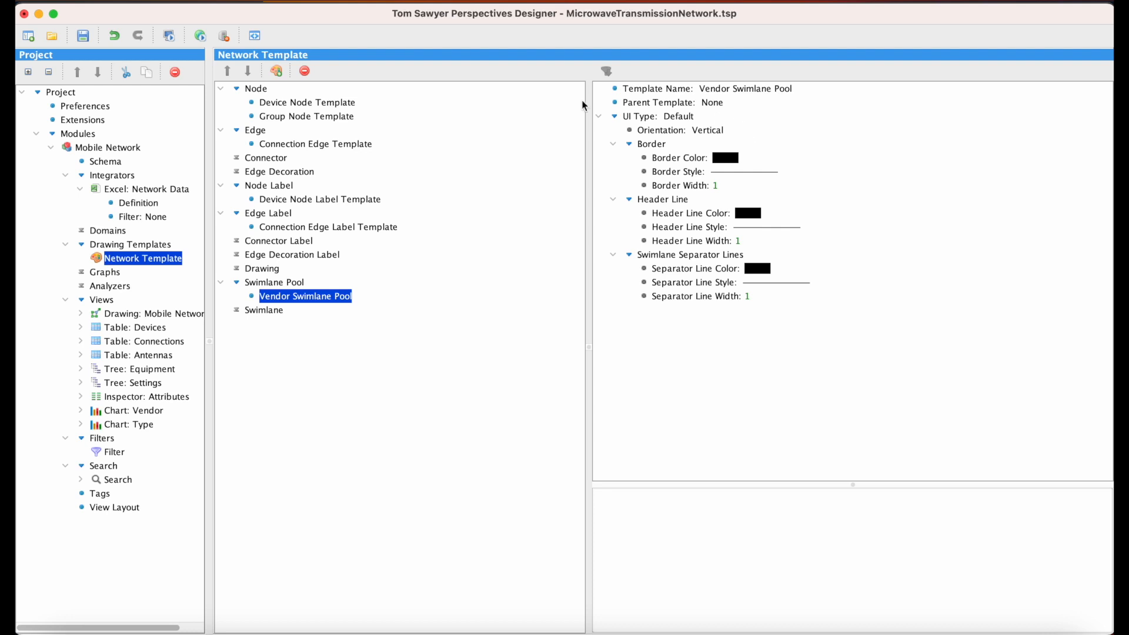
Step: Add a default swimlane template named Vendor Swimlane to the Network Template
{"action": "left_click", "coordinate": [279, 312]}
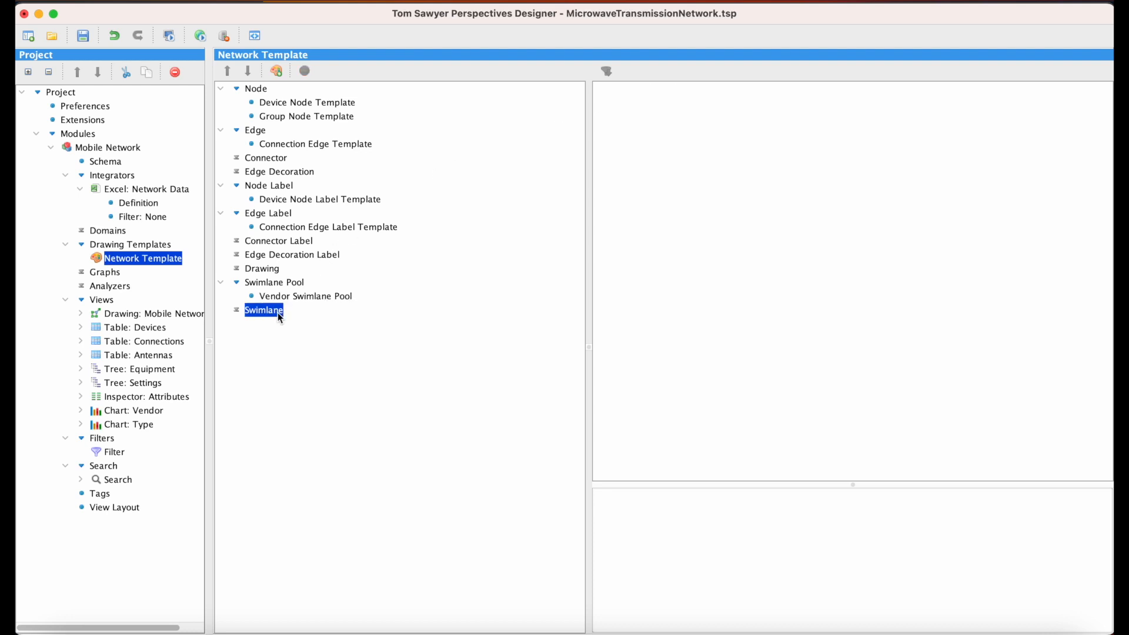
{"action": "right_click", "coordinate": [278, 312]}
{"action": "left_click", "coordinate": [307, 323]}
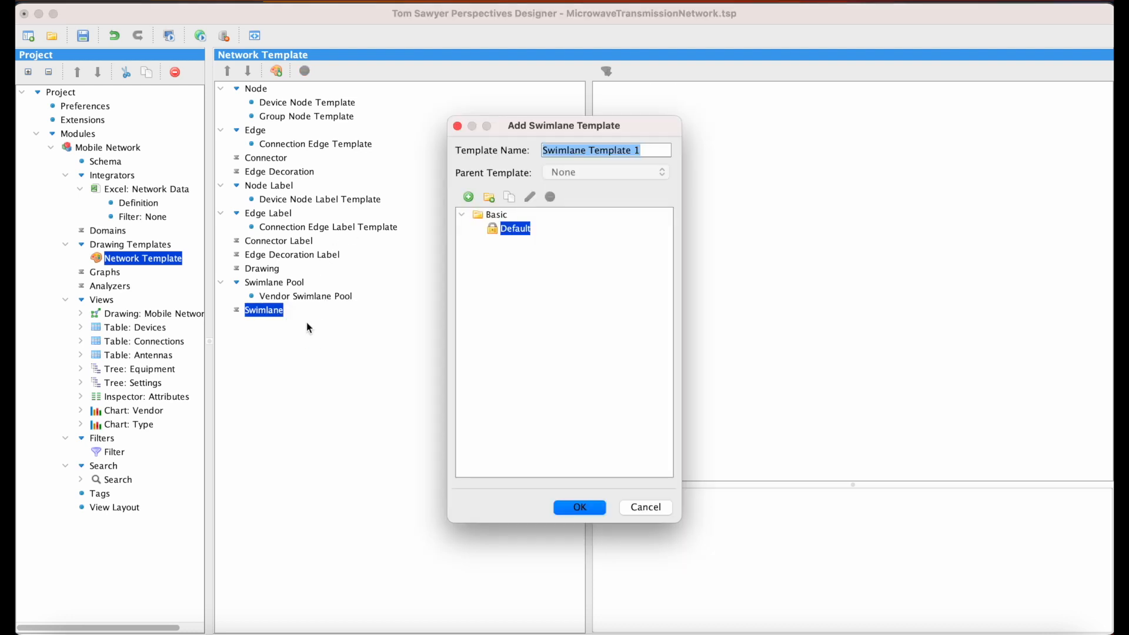
{"action": "type", "text": "Ven"}
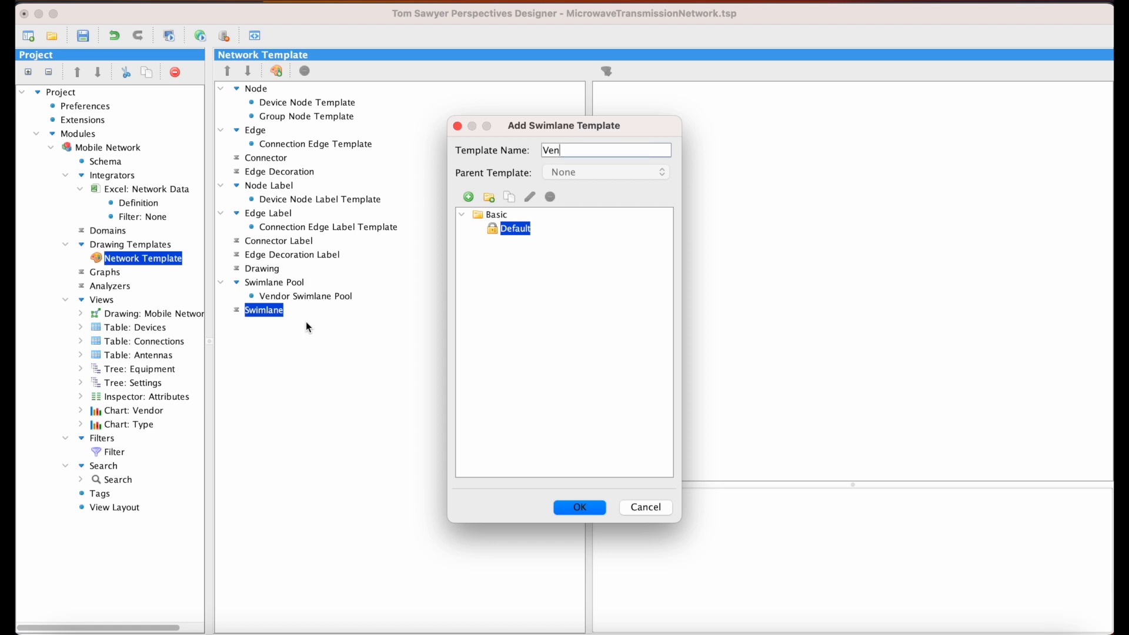
{"action": "type", "text": "dor Swimlane"}
{"action": "left_click", "coordinate": [581, 506]}
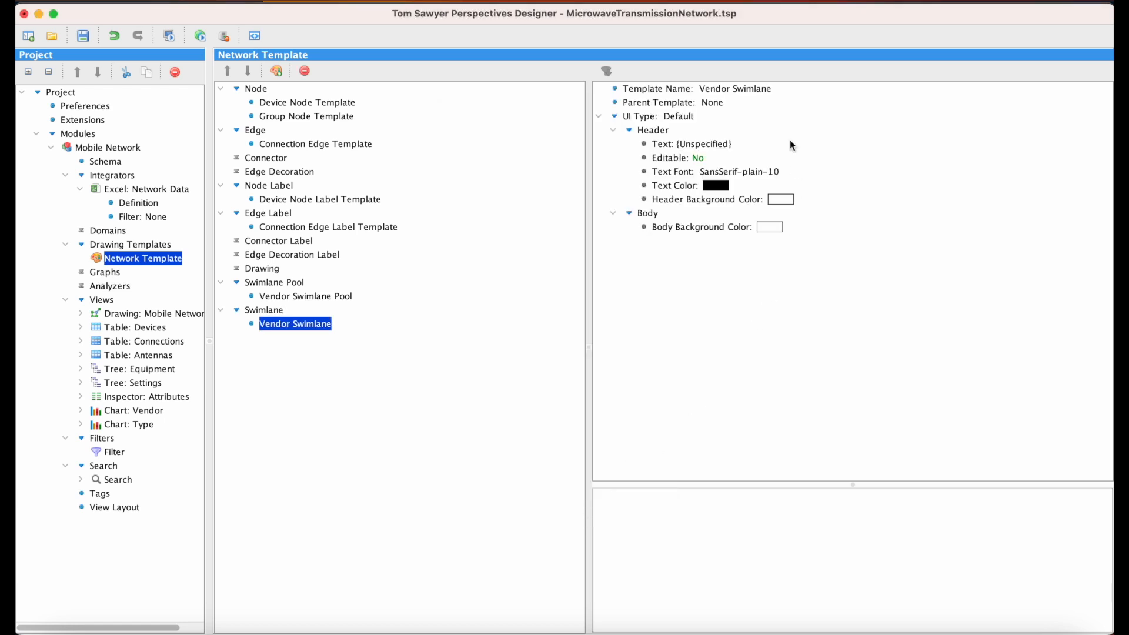
Step: Set the Vendor Swimlane template's header text to an expression using the Name attribute of the Vendor Swimlane element type
{"action": "double_click", "coordinate": [722, 144]}
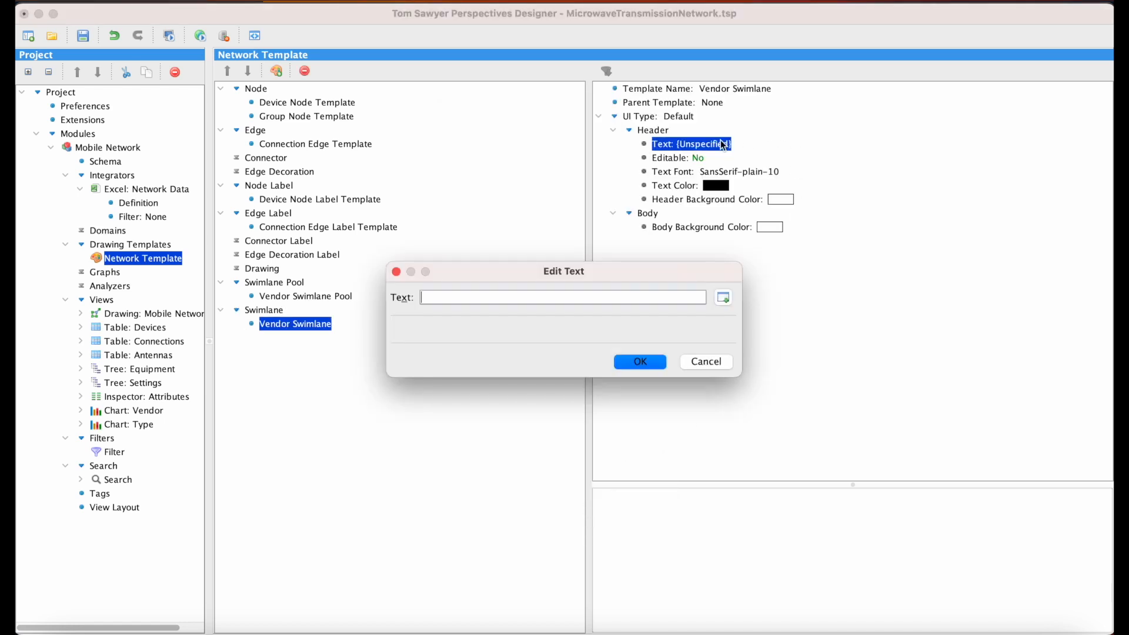
{"action": "left_click", "coordinate": [724, 300]}
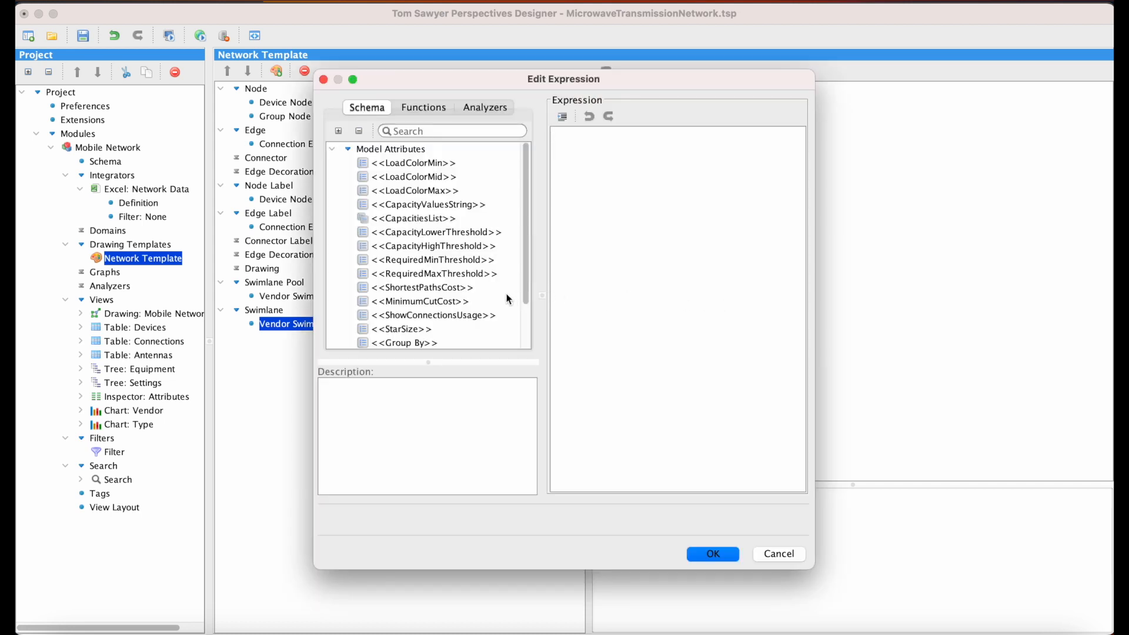
{"action": "scroll", "coordinate": [477, 304], "scroll_direction": "down", "scroll_amount": 3}
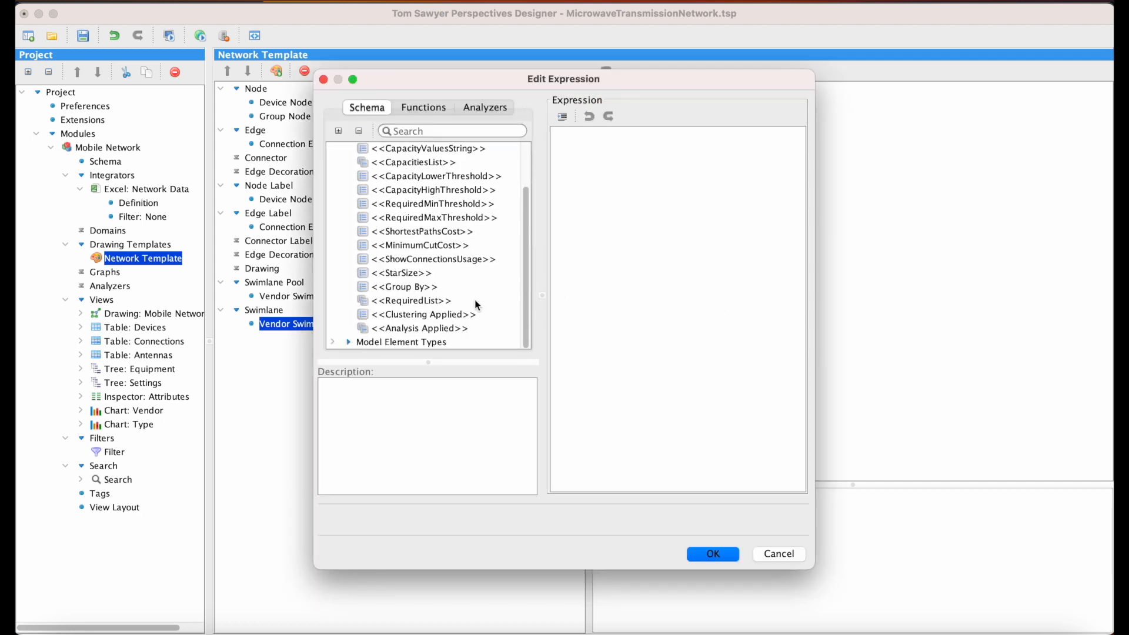
{"action": "left_click", "coordinate": [331, 343]}
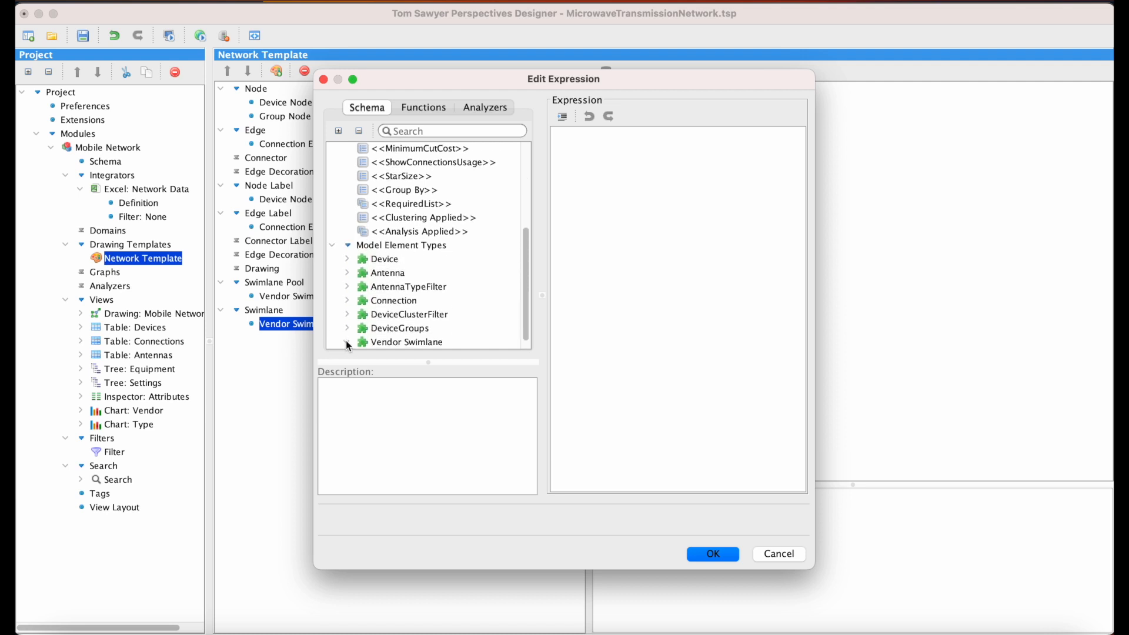
{"action": "left_click", "coordinate": [347, 342]}
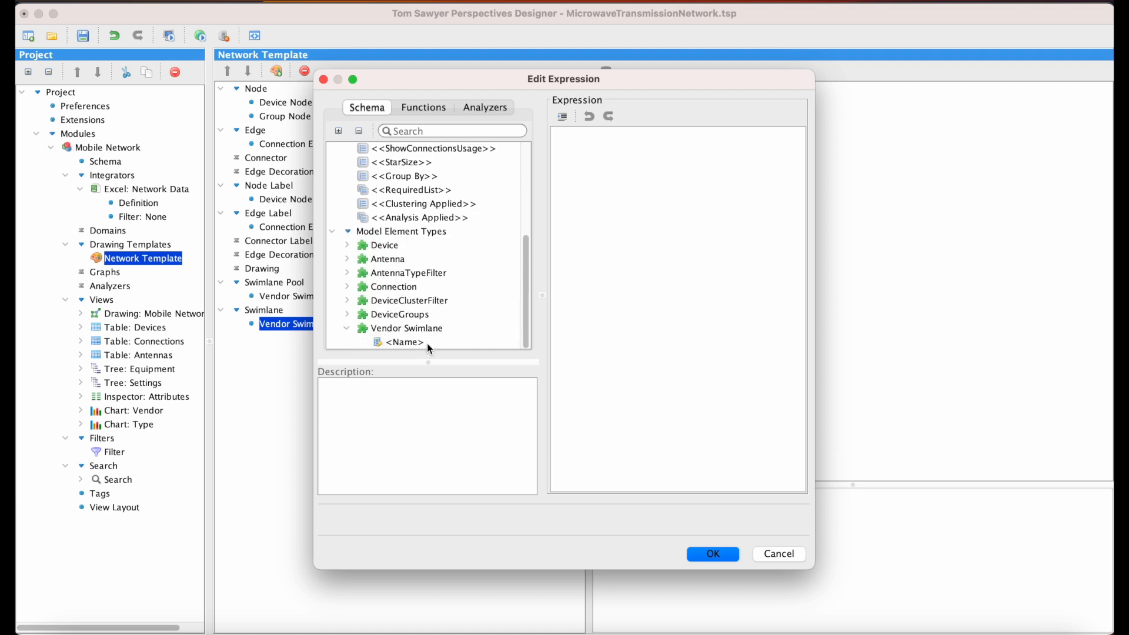
{"action": "double_click", "coordinate": [405, 342]}
{"action": "left_click", "coordinate": [713, 554]}
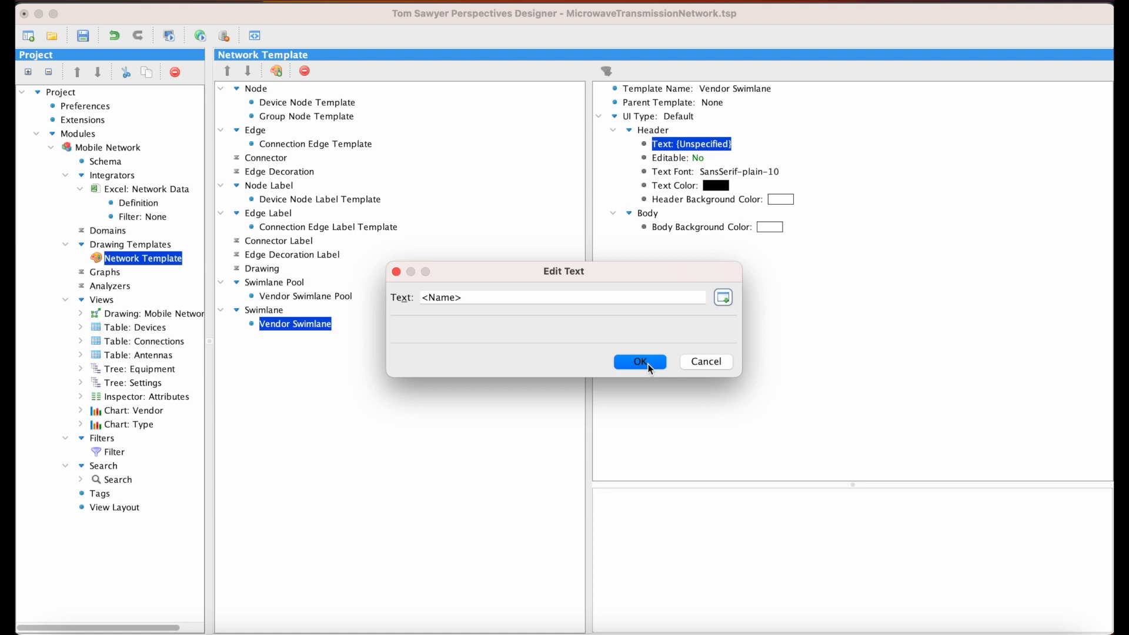
{"action": "left_click", "coordinate": [648, 361]}
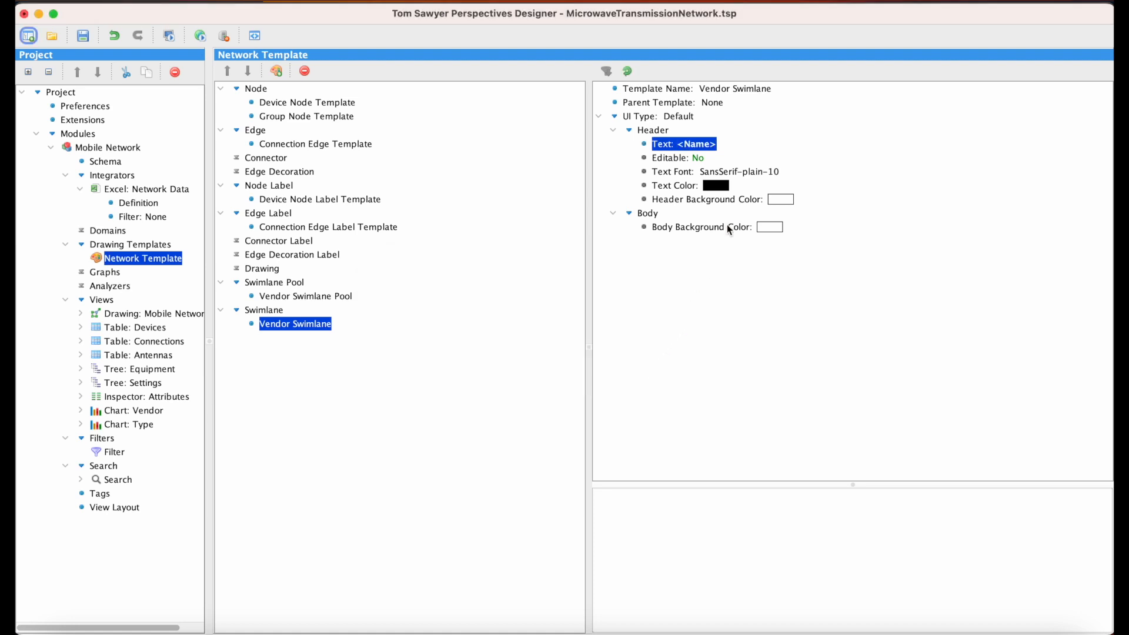
Step: Set the header text font size of the Vendor Swimlane template to 24
{"action": "double_click", "coordinate": [775, 173]}
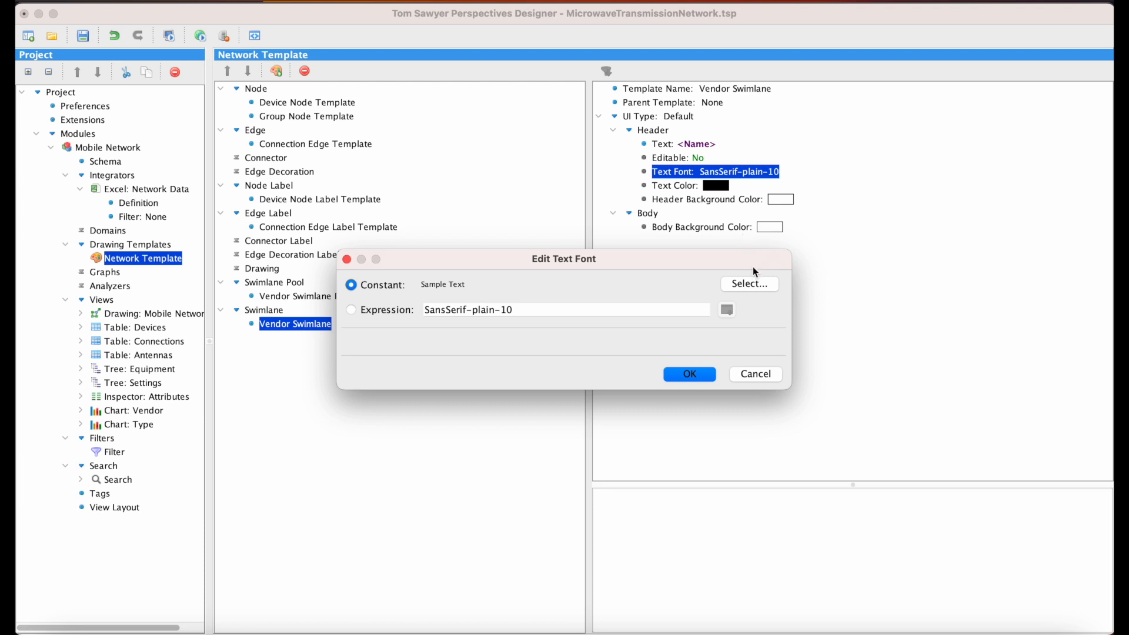
{"action": "left_click", "coordinate": [756, 286]}
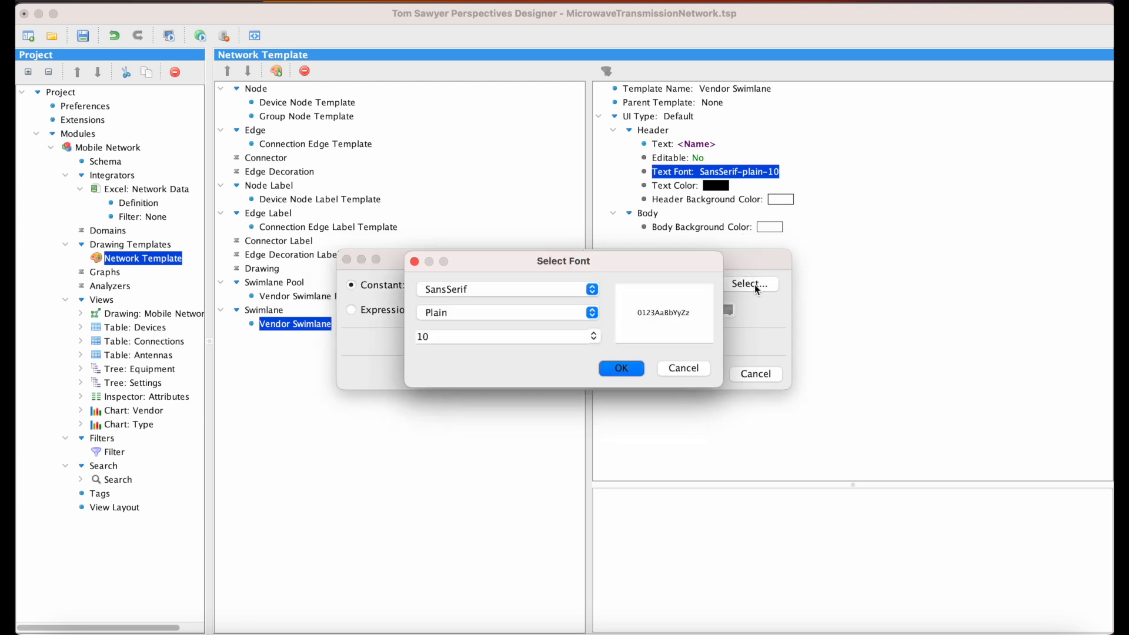
{"action": "left_click", "coordinate": [594, 338]}
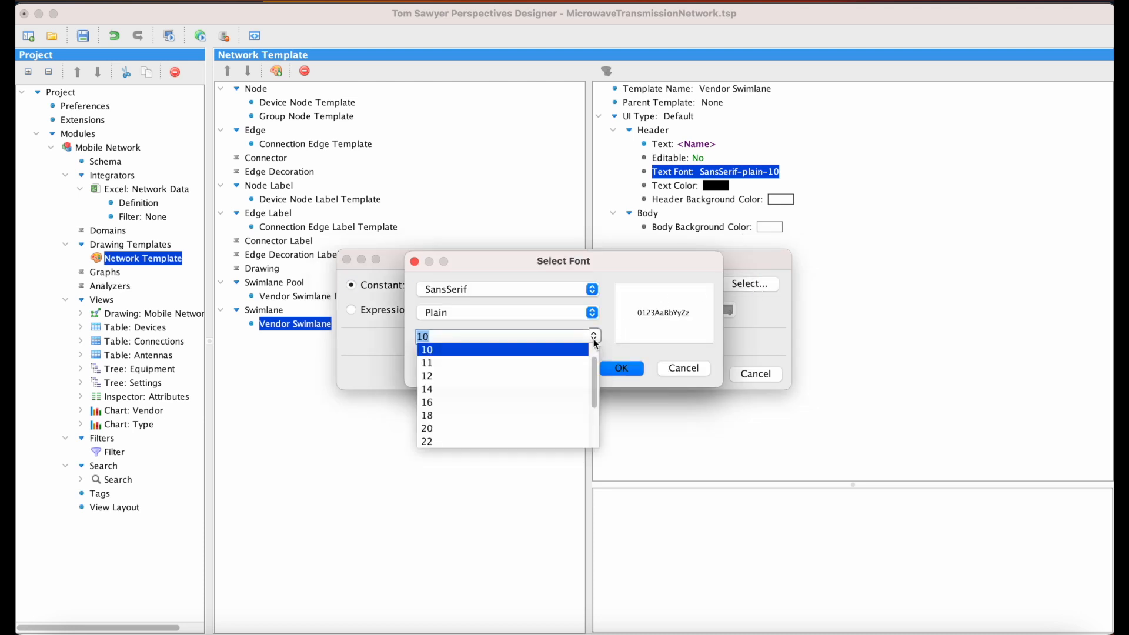
{"action": "left_click", "coordinate": [545, 441]}
{"action": "left_click", "coordinate": [625, 369]}
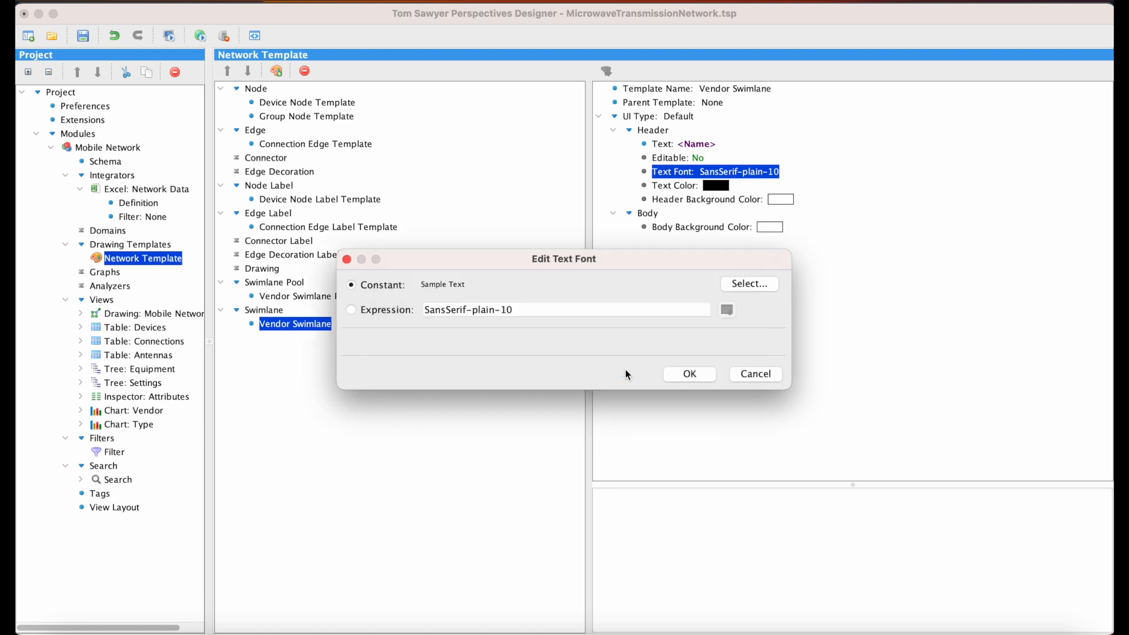
{"action": "left_click", "coordinate": [680, 375]}
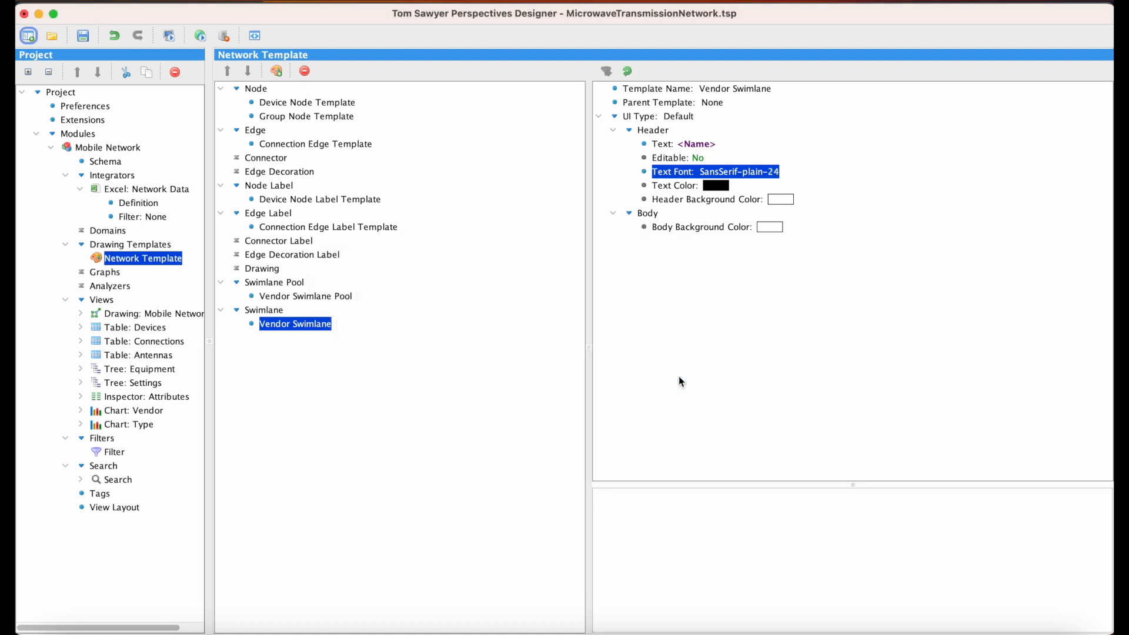
Step: Set the Vendor Swimlane template's header background color to the yellow swatch 255 255 102
{"action": "double_click", "coordinate": [789, 204]}
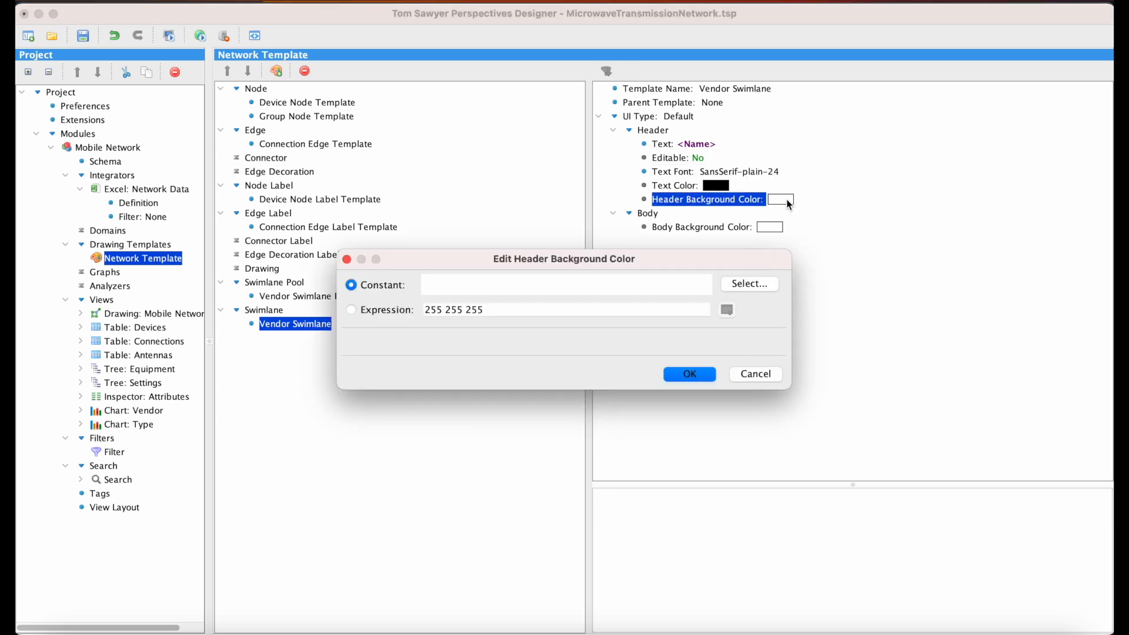
{"action": "left_click", "coordinate": [765, 284]}
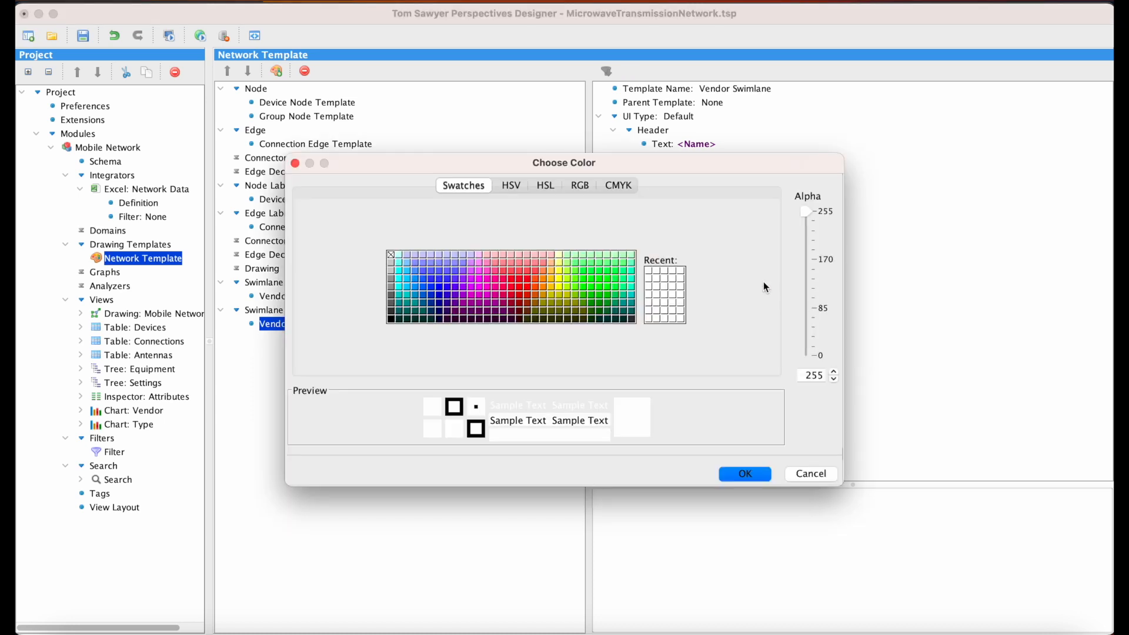
{"action": "left_click", "coordinate": [559, 271]}
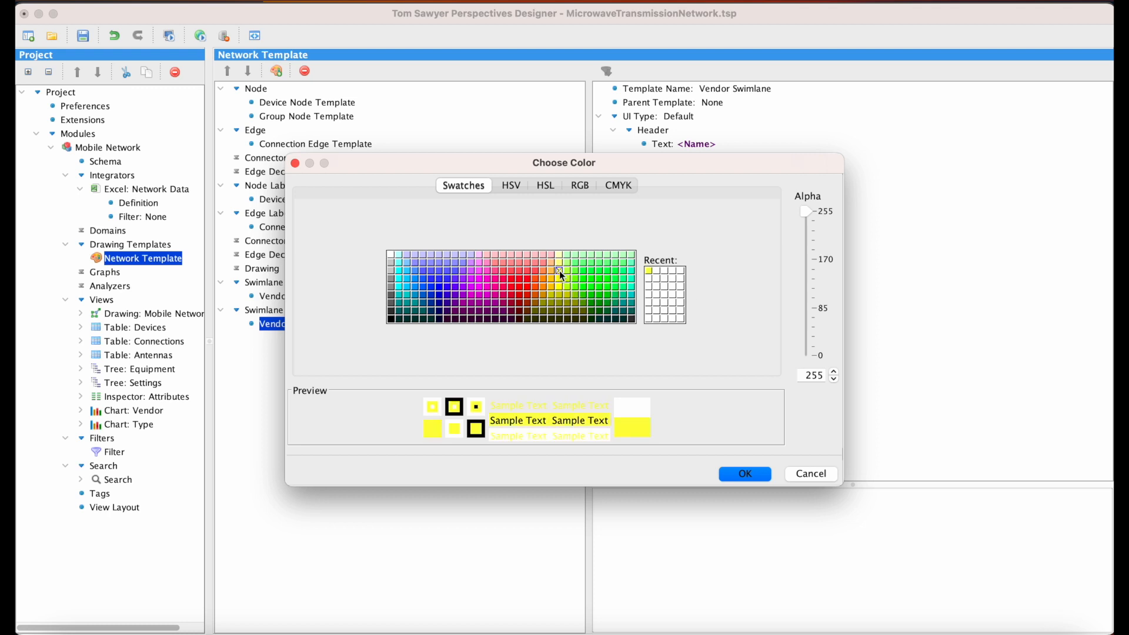
{"action": "left_click", "coordinate": [755, 477]}
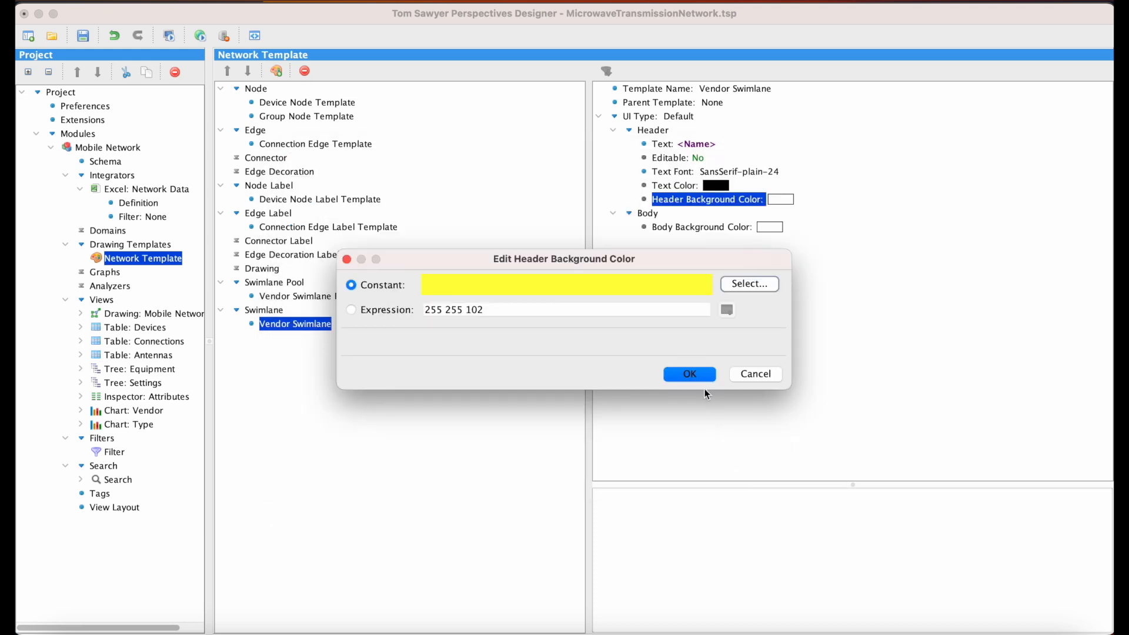
{"action": "left_click", "coordinate": [689, 374]}
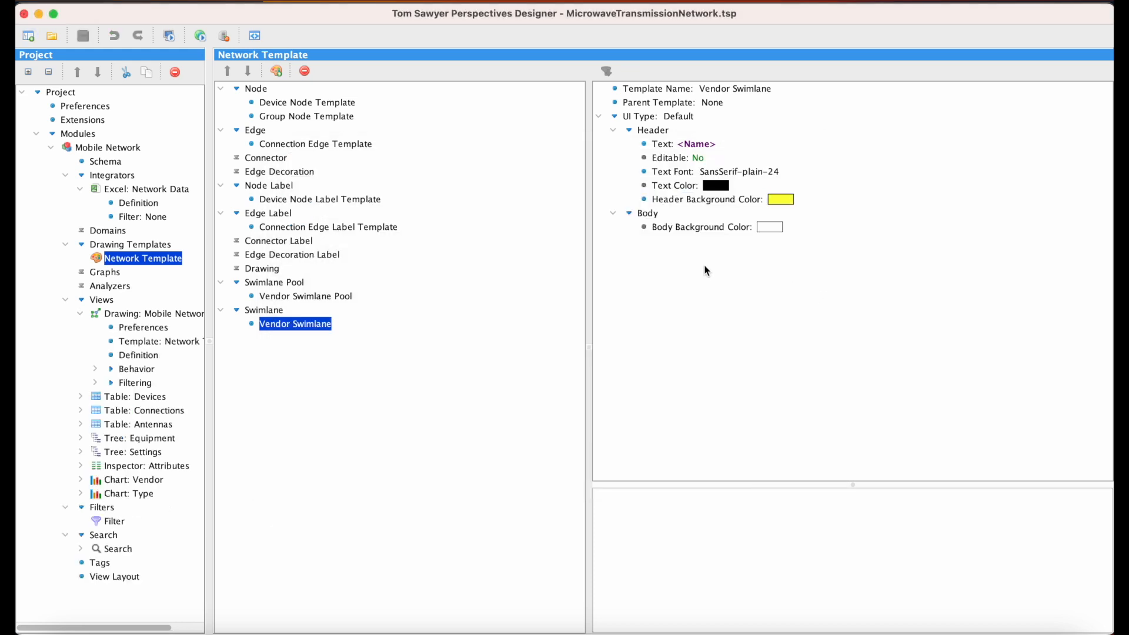
Step: In the Mobile Network drawing view's model rule, create an Add Swimlane Pool action described as Add Swimlane Pool for Vendor, with ID swimlanePoolForVendor
{"action": "left_click", "coordinate": [139, 355]}
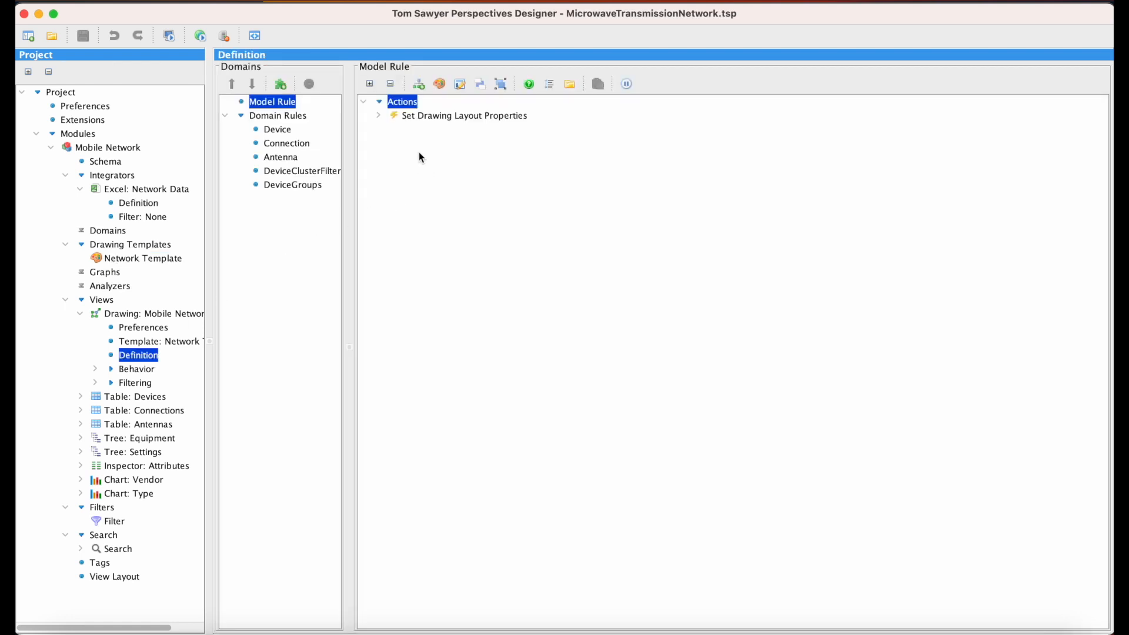
{"action": "right_click", "coordinate": [412, 104]}
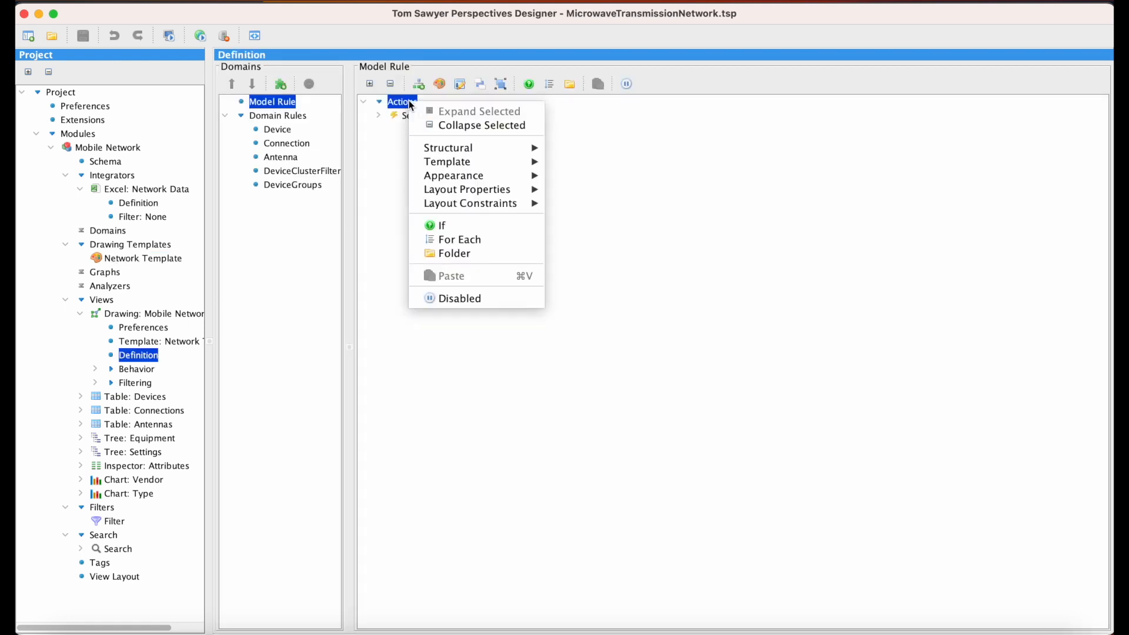
{"action": "mouse_move", "coordinate": [474, 147]}
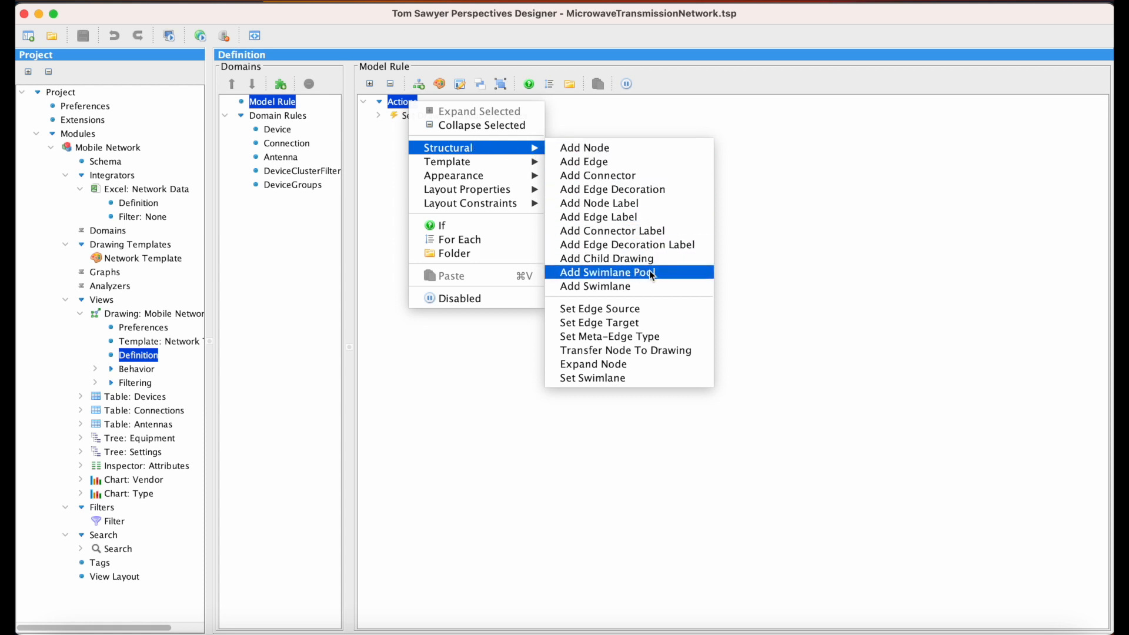
{"action": "left_click", "coordinate": [664, 271]}
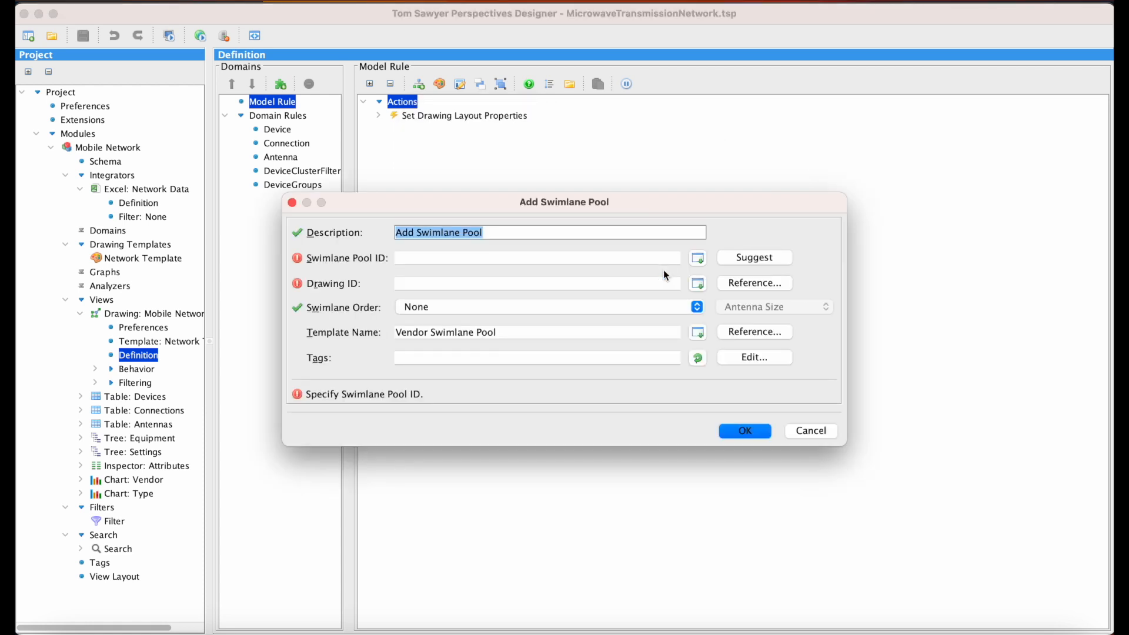
{"action": "left_click", "coordinate": [562, 229]}
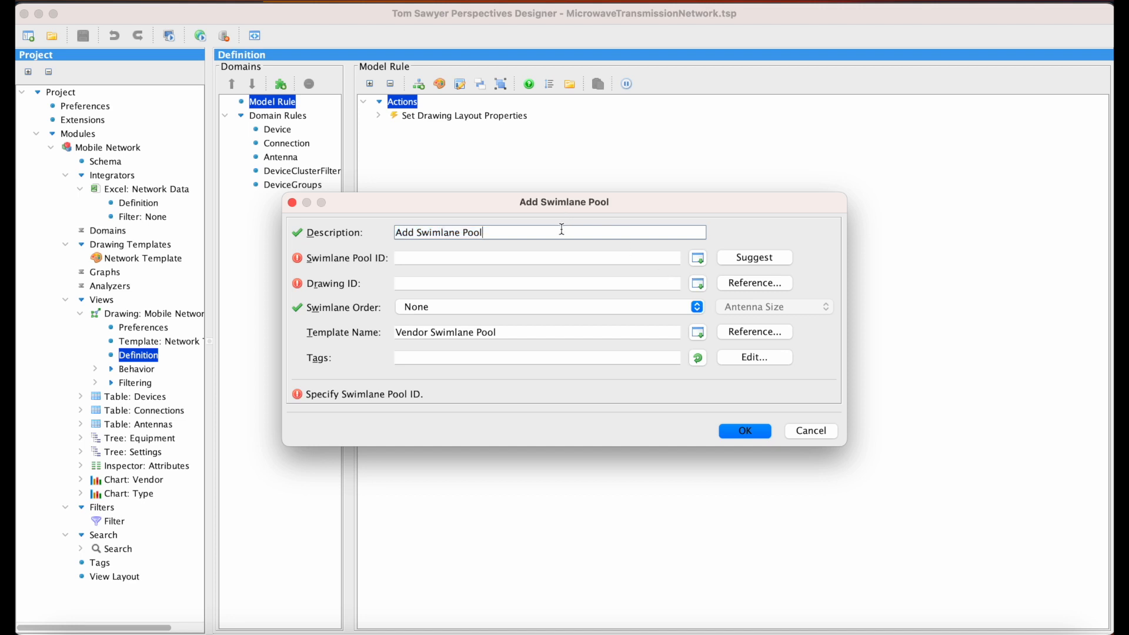
{"action": "type", "text": "for Vendor"}
{"action": "left_click", "coordinate": [742, 262]}
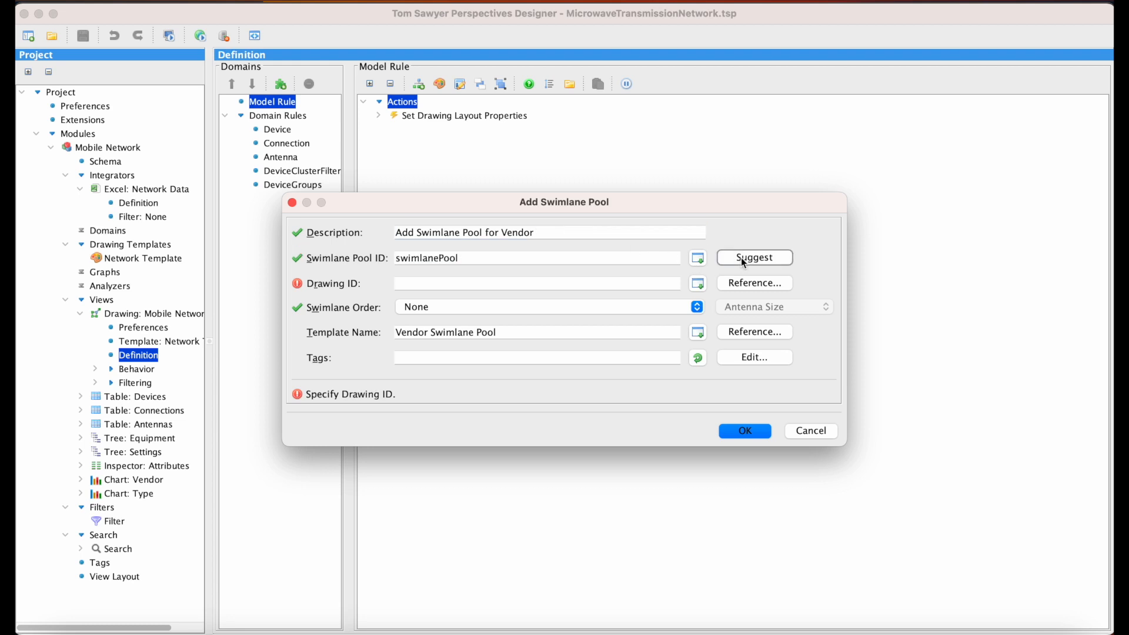
{"action": "left_click", "coordinate": [487, 258]}
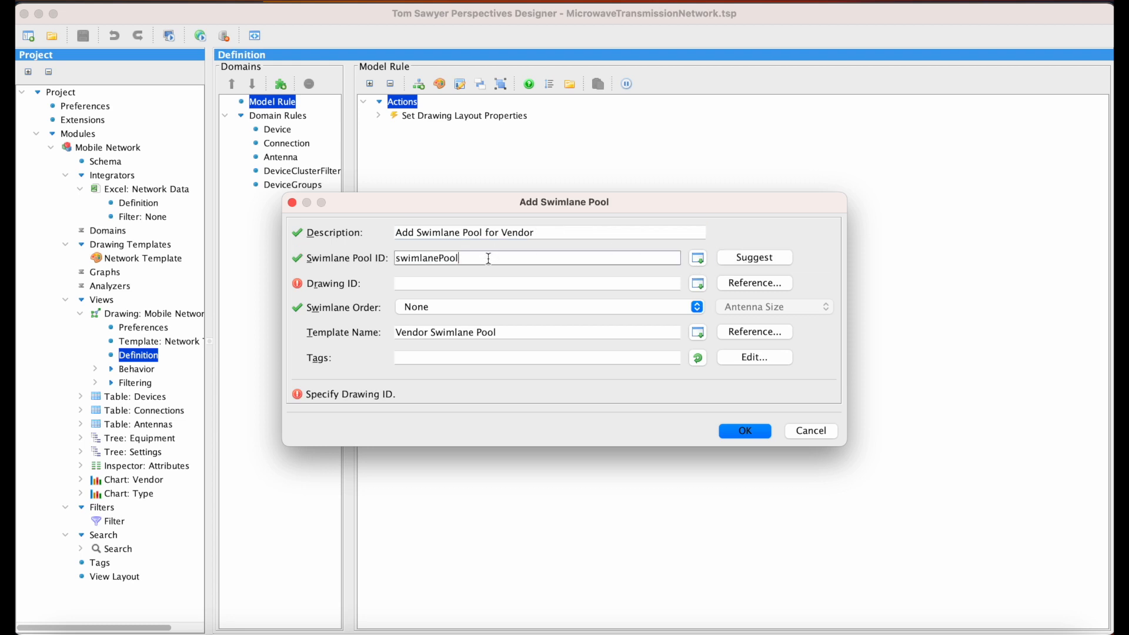
{"action": "type", "text": "ForVend"}
{"action": "type", "text": "or"}
Step: Assign $rootDrawing() as the swimlane pool's Drawing ID, keep the swimlane order at None, and accept the action
{"action": "left_click", "coordinate": [725, 284]}
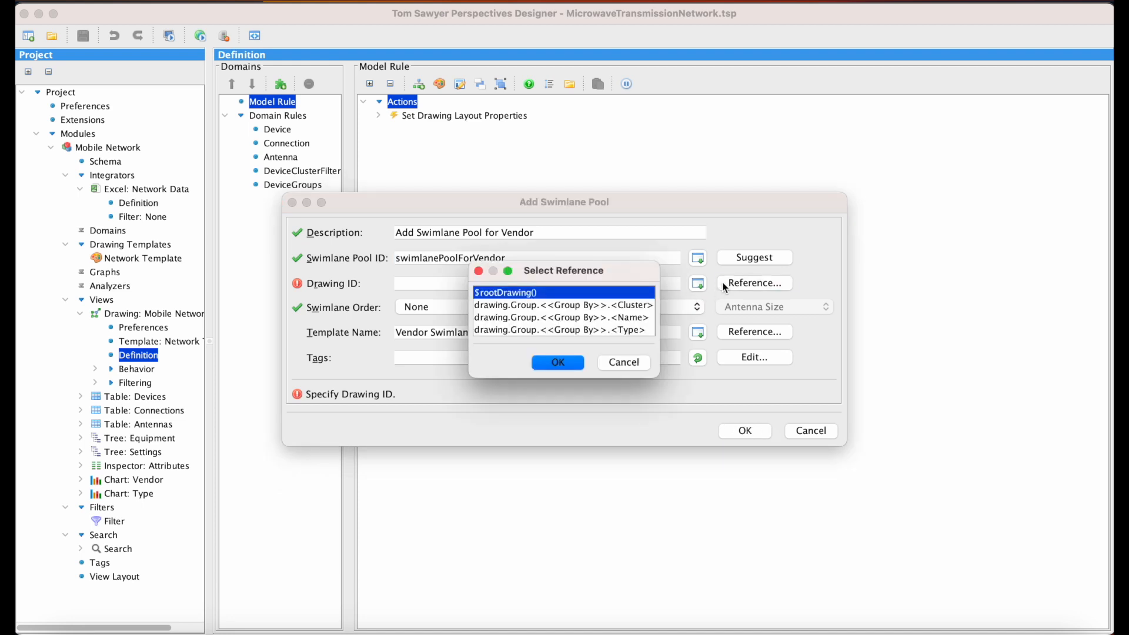
{"action": "left_click", "coordinate": [574, 362]}
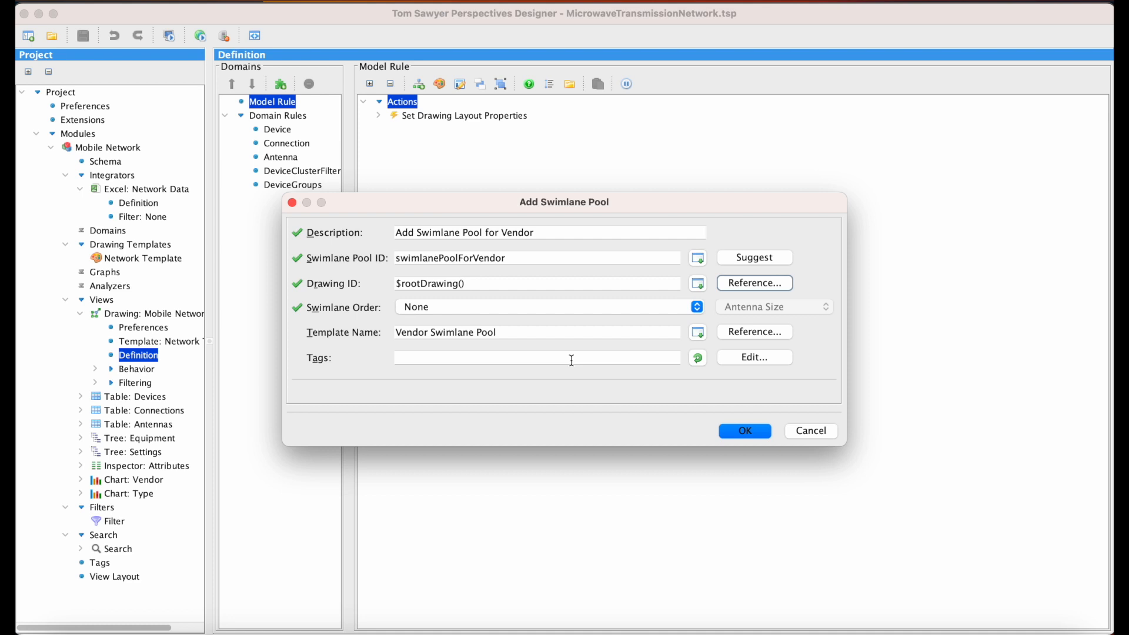
{"action": "left_click", "coordinate": [697, 307]}
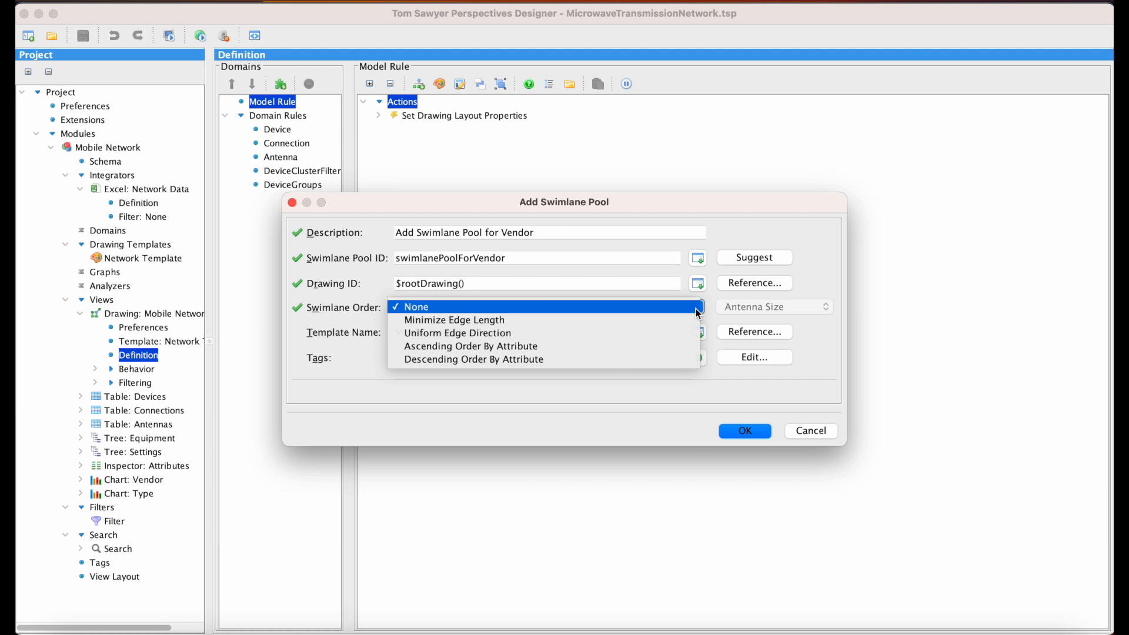
{"action": "left_click", "coordinate": [672, 310]}
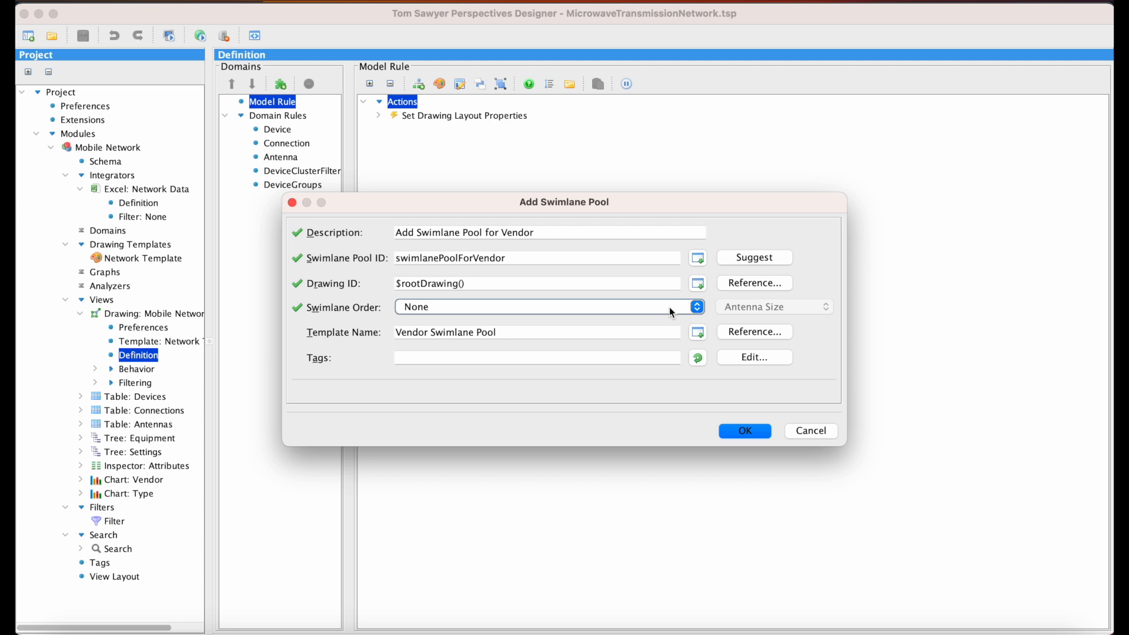
{"action": "left_click", "coordinate": [758, 431]}
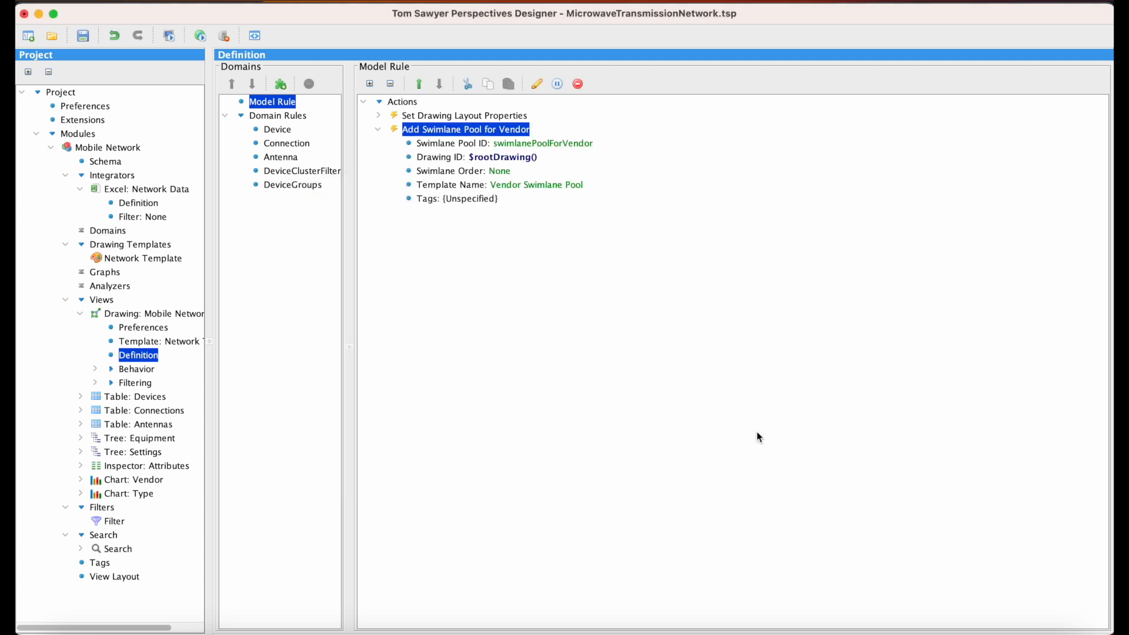
Step: Add the Vendor Swimlane system domain to the drawing definition's domain rules
{"action": "left_click", "coordinate": [301, 117]}
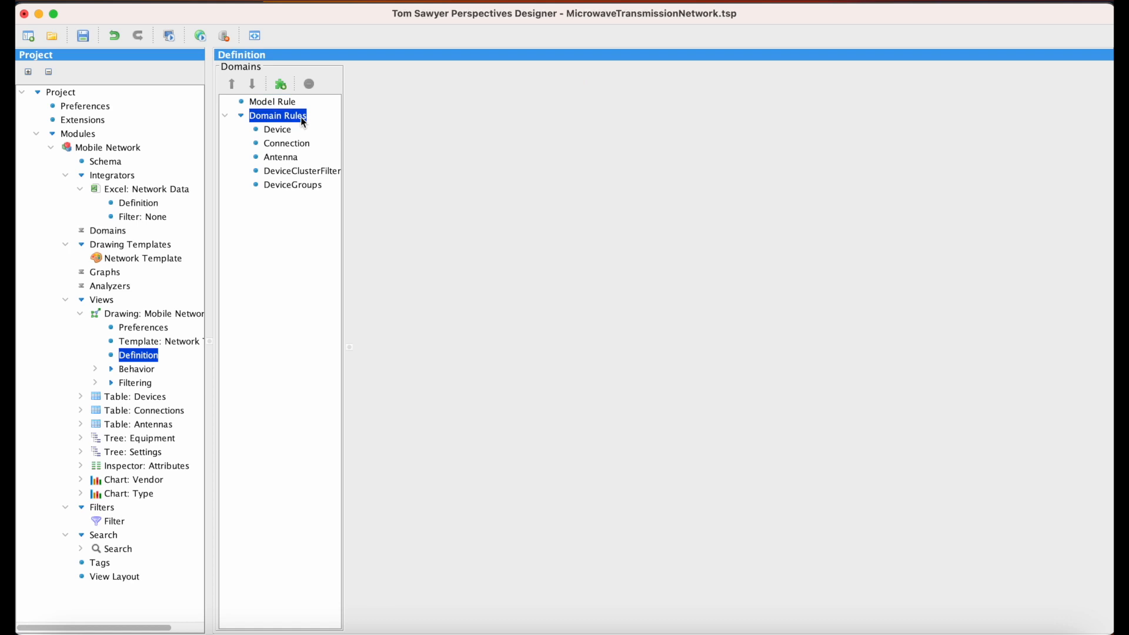
{"action": "right_click", "coordinate": [301, 118]}
{"action": "left_click", "coordinate": [416, 168]}
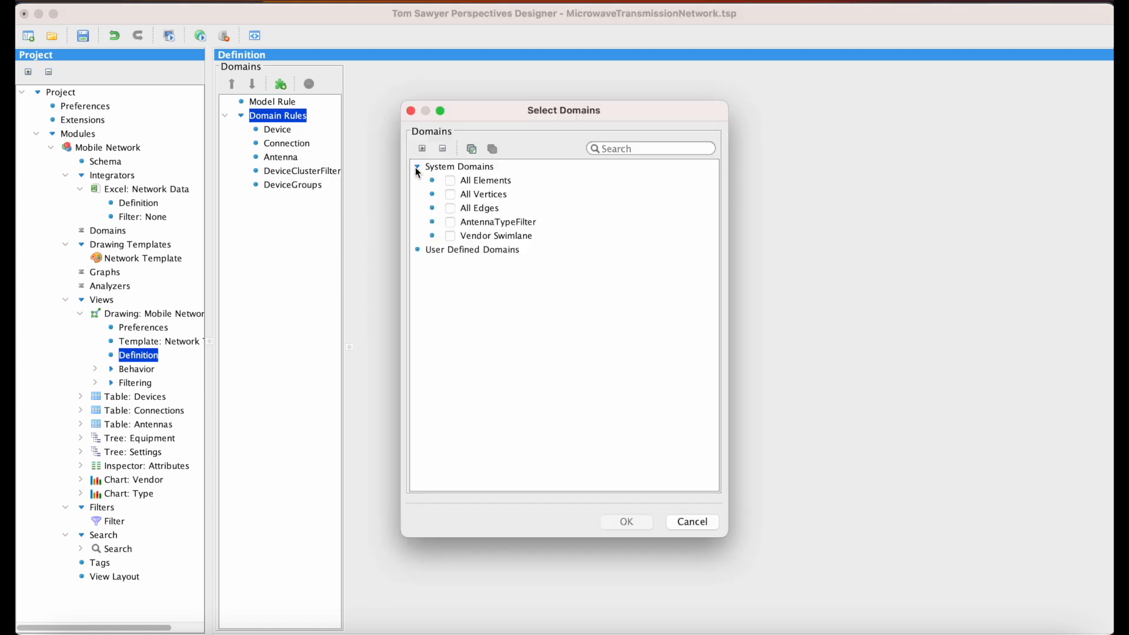
{"action": "left_click", "coordinate": [451, 236]}
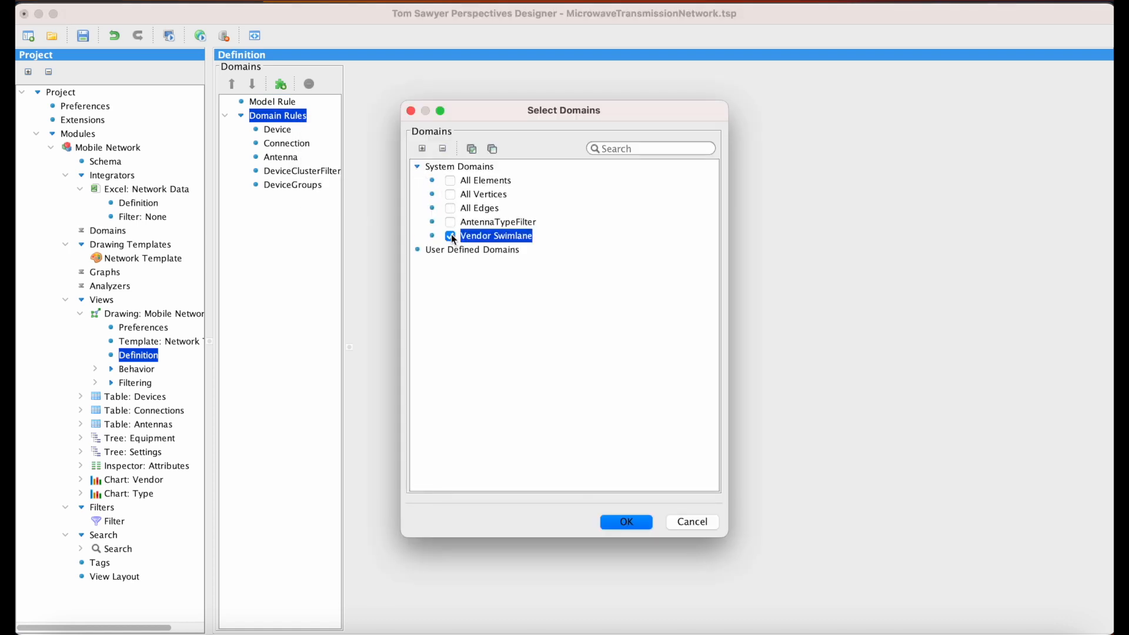
{"action": "left_click", "coordinate": [626, 523]}
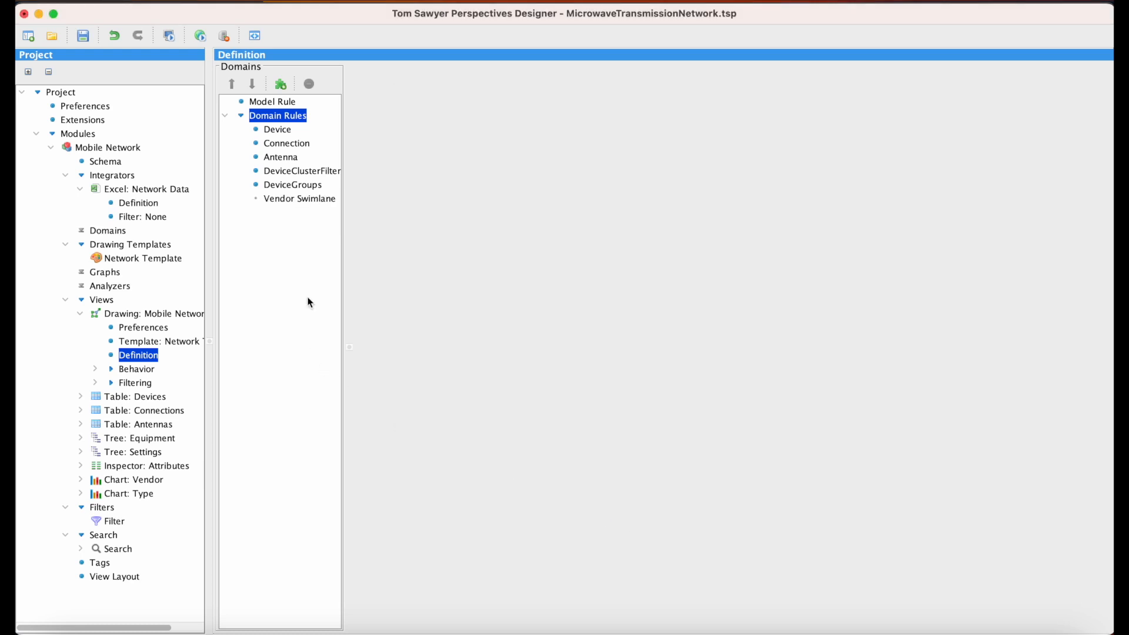
Step: In the Vendor Swimlane domain rule, create an Add Swimlane action described as Add Swimlane for Vendor
{"action": "left_click", "coordinate": [314, 201]}
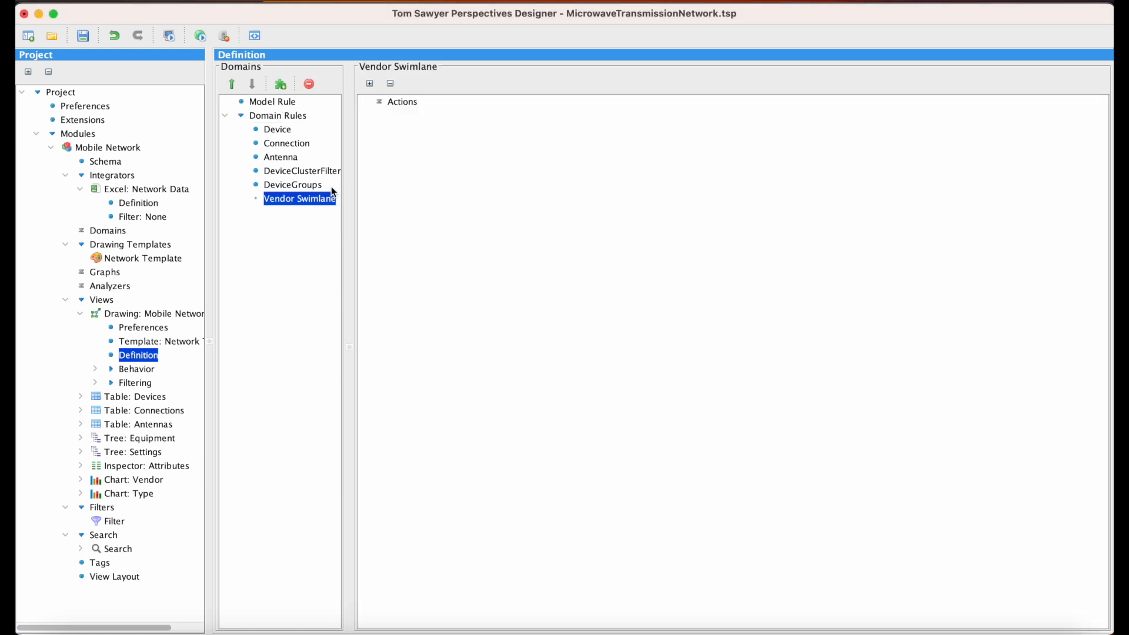
{"action": "right_click", "coordinate": [414, 106]}
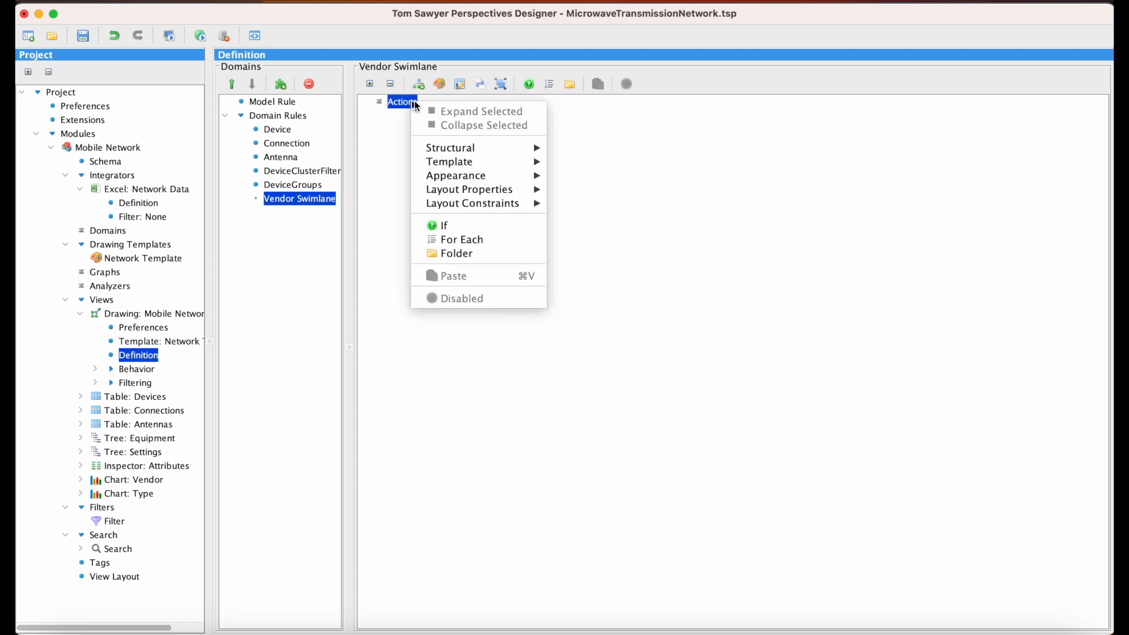
{"action": "mouse_move", "coordinate": [497, 147]}
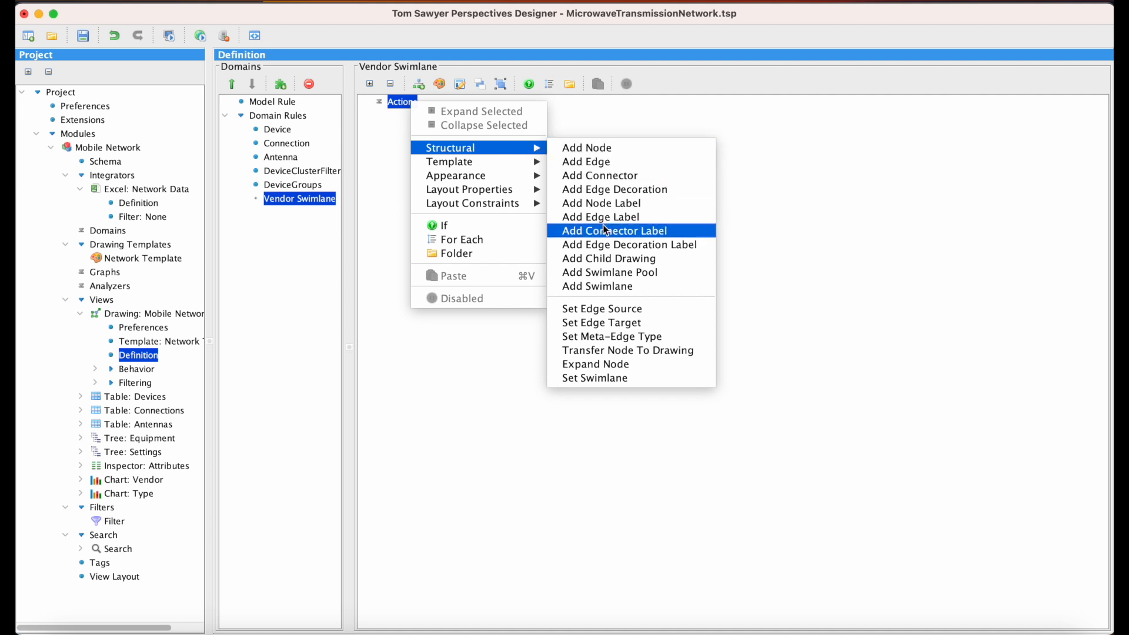
{"action": "left_click", "coordinate": [642, 286]}
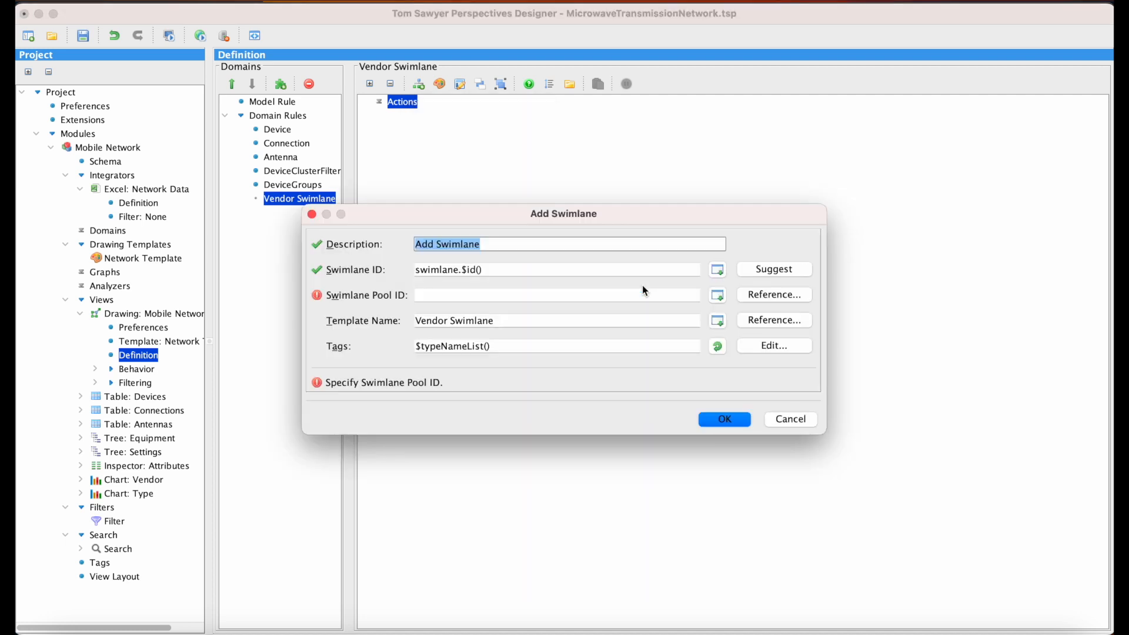
{"action": "left_click", "coordinate": [526, 242]}
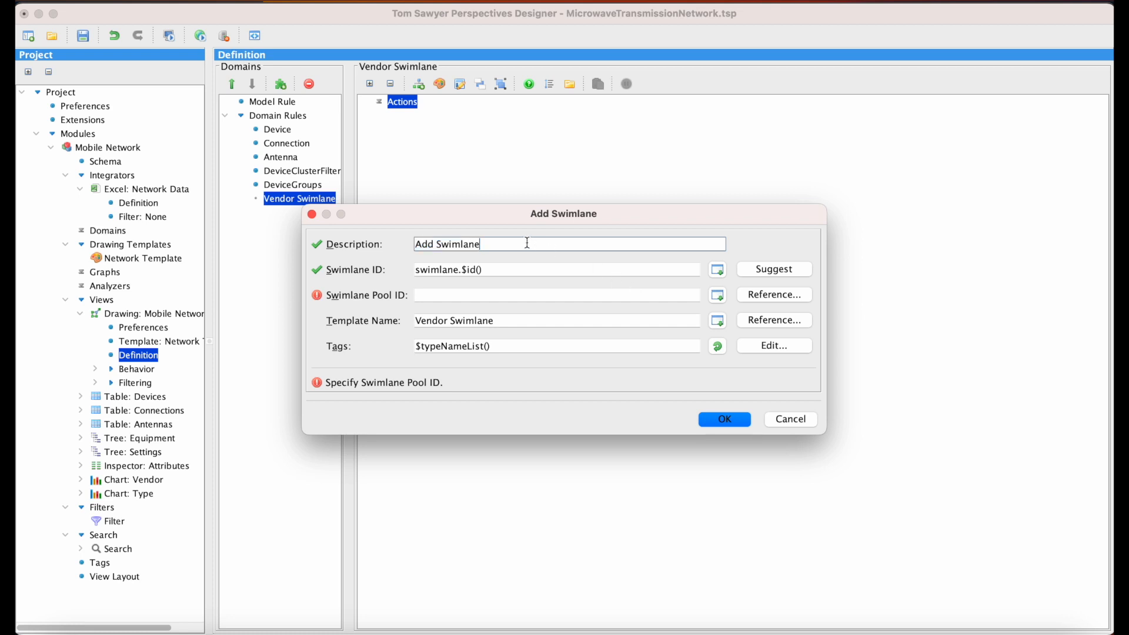
{"action": "type", "text": "for Vendor"}
Step: Set the Swimlane ID to swimlane.Vendor.<Name>, using the schema's Name attribute, reference swimlanePoolForVendor as the Swimlane Pool ID, and accept the action
{"action": "left_click", "coordinate": [521, 269]}
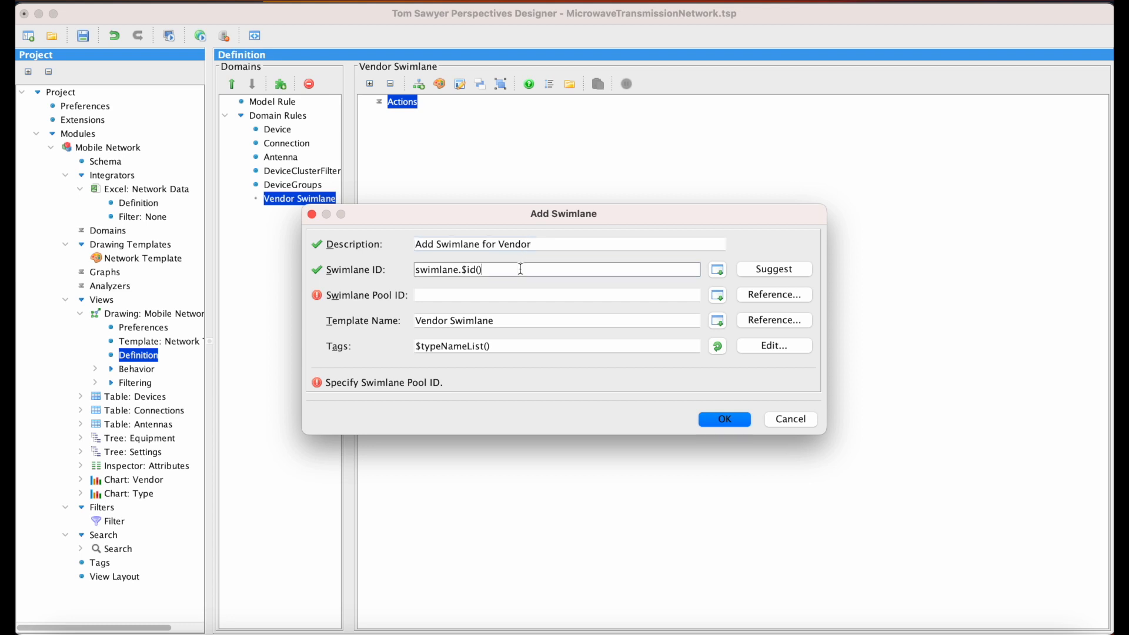
{"action": "key", "text": "BackSpace"}
{"action": "key", "text": "BackSpace"}
{"action": "key", "text": "BackSpace"}
{"action": "key", "text": "BackSpace"}
{"action": "key", "text": "BackSpace"}
{"action": "type", "text": "Vendor"}
{"action": "left_click", "coordinate": [718, 270]}
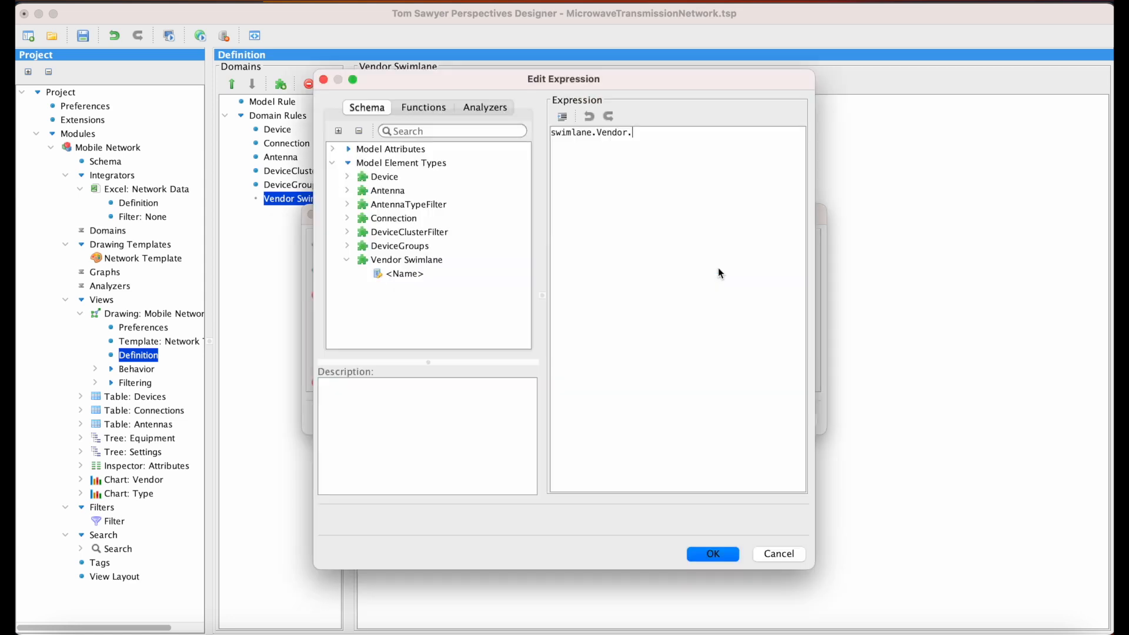
{"action": "double_click", "coordinate": [418, 275]}
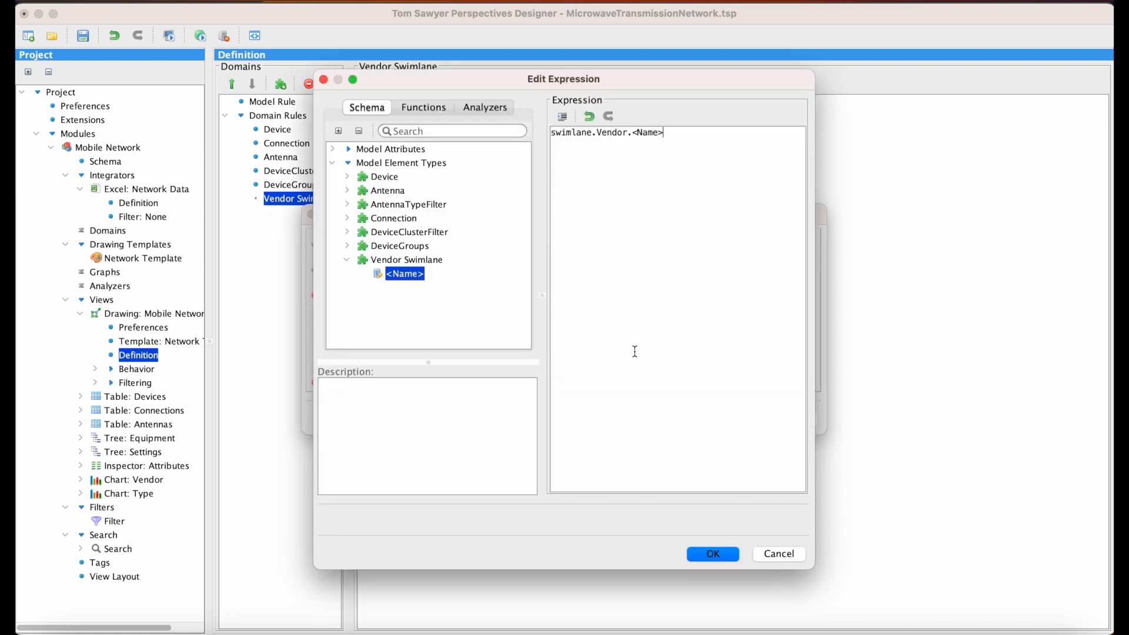
{"action": "left_click", "coordinate": [734, 557]}
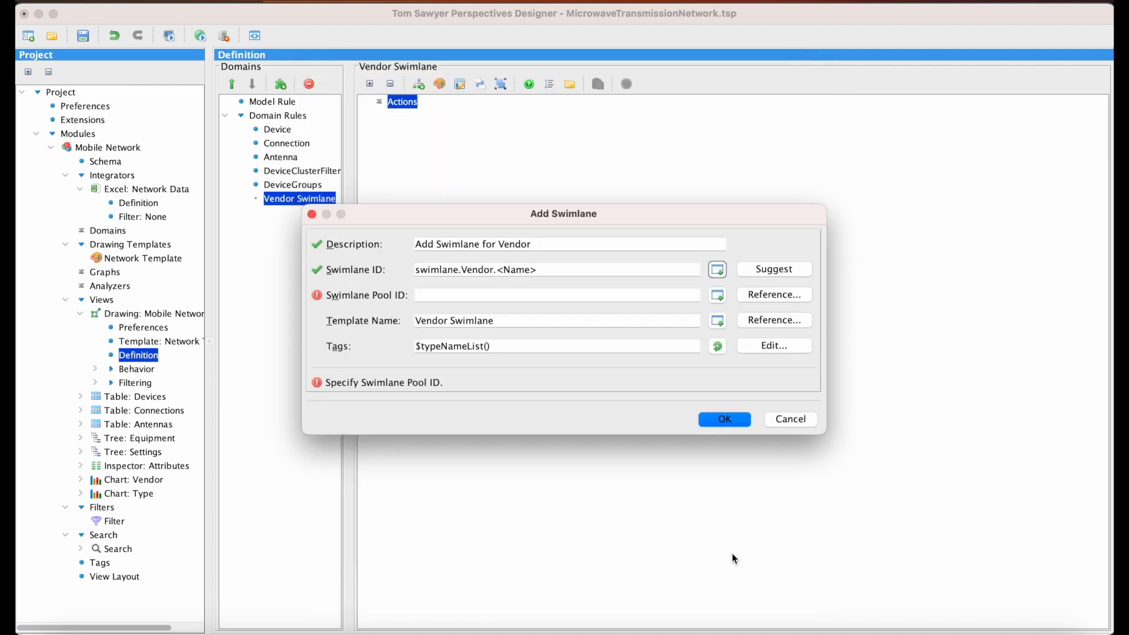
{"action": "left_click", "coordinate": [759, 294]}
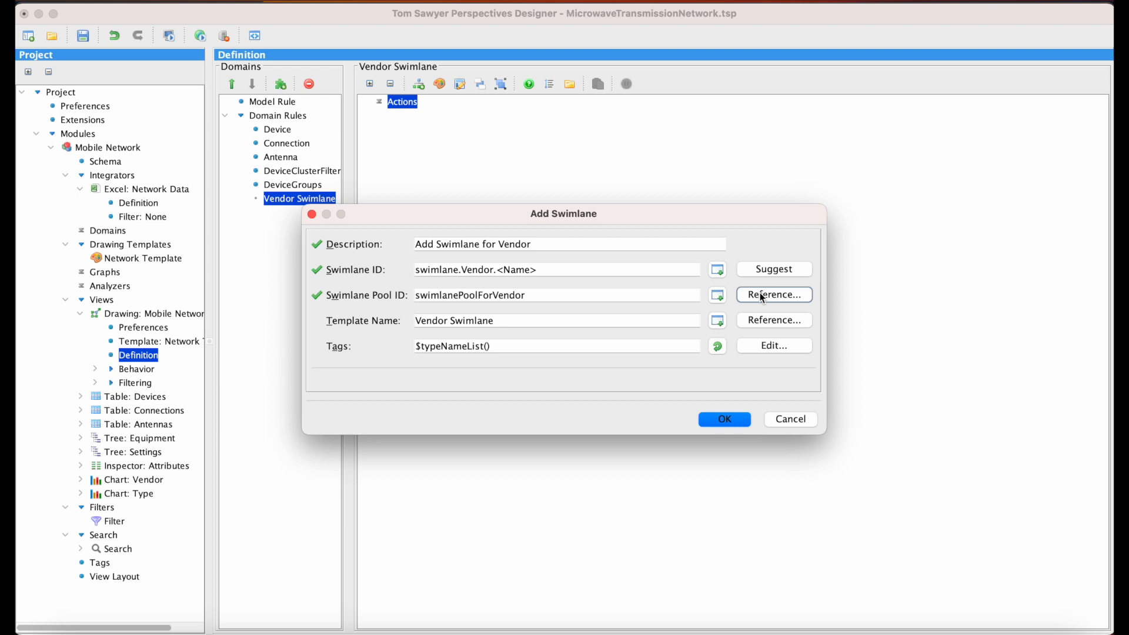
{"action": "left_click", "coordinate": [735, 423]}
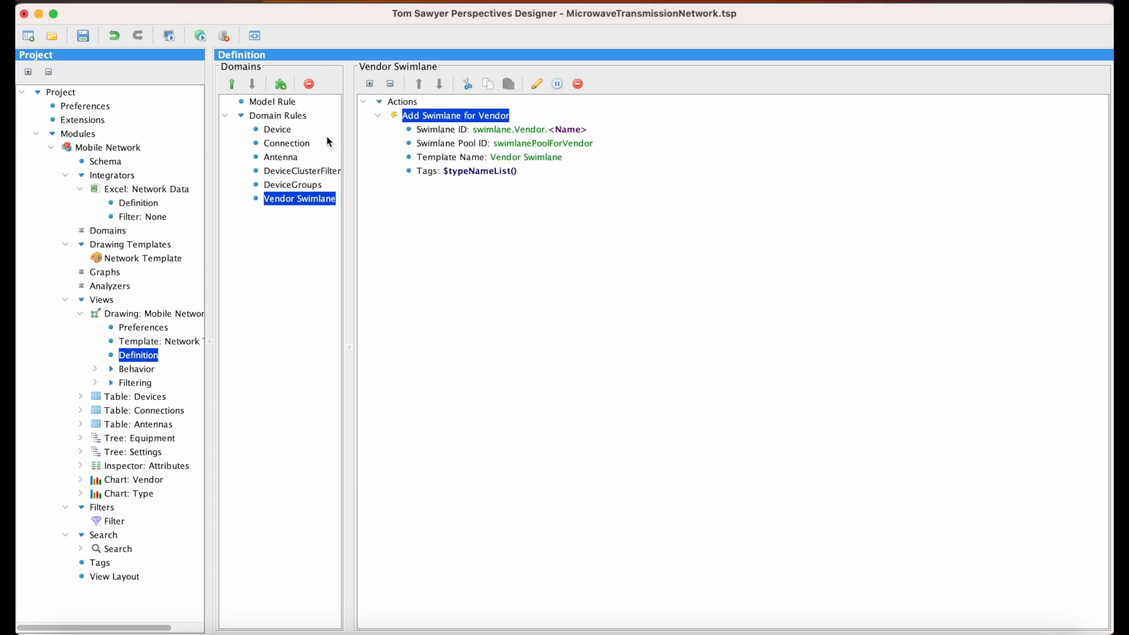
Step: In the Device domain rule, create a Set Swimlane action described as Set Vendor Swimlane
{"action": "left_click", "coordinate": [288, 131]}
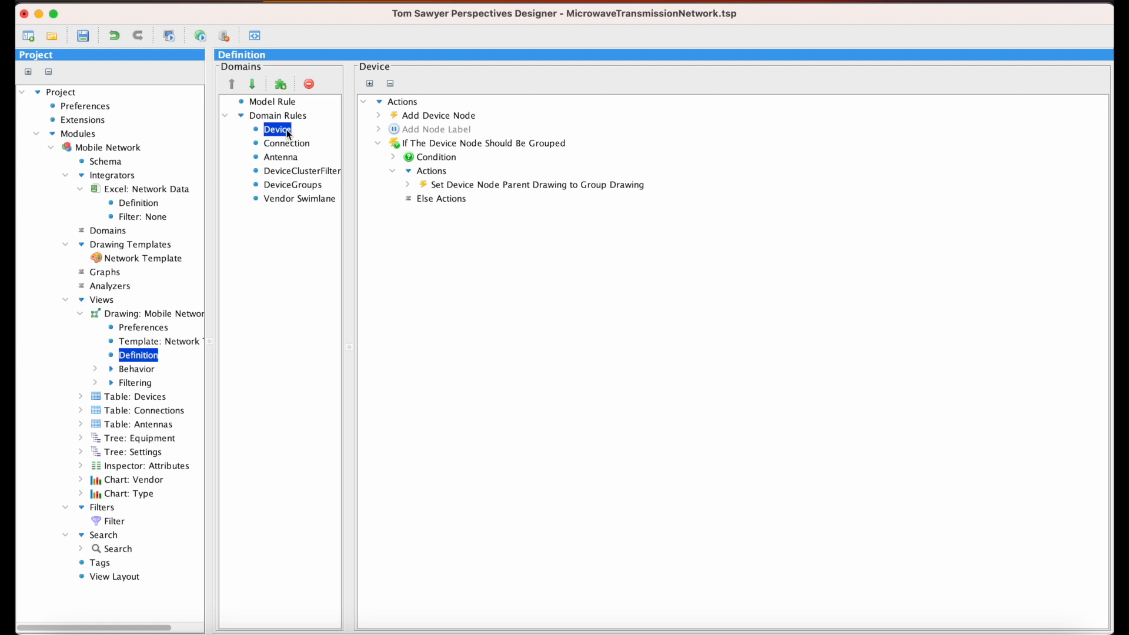
{"action": "right_click", "coordinate": [414, 104]}
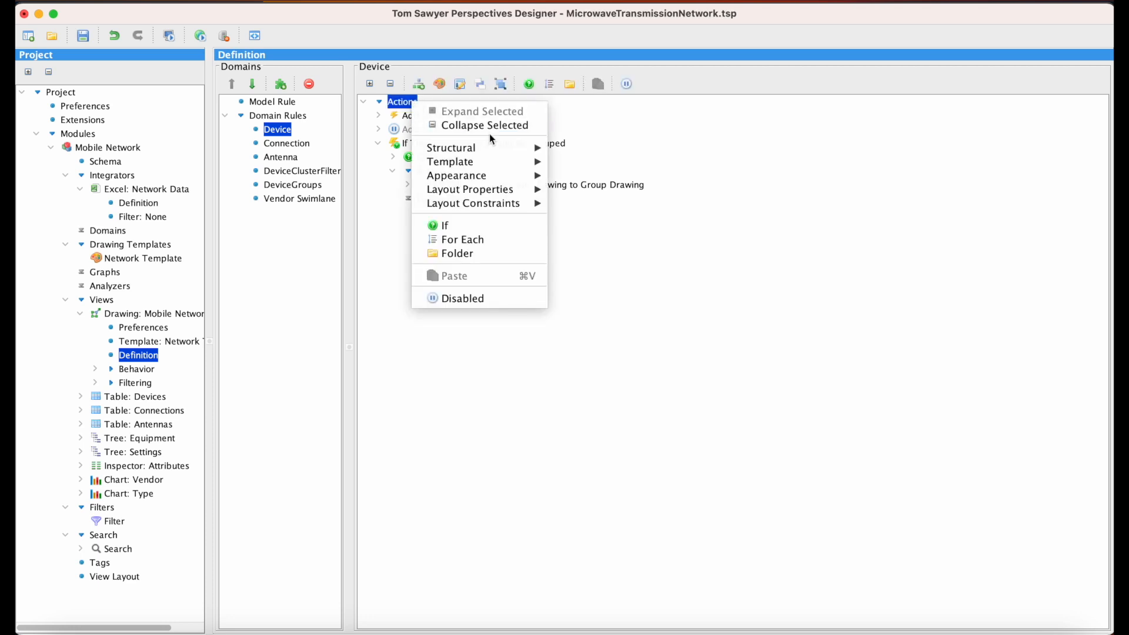
{"action": "mouse_move", "coordinate": [496, 143]}
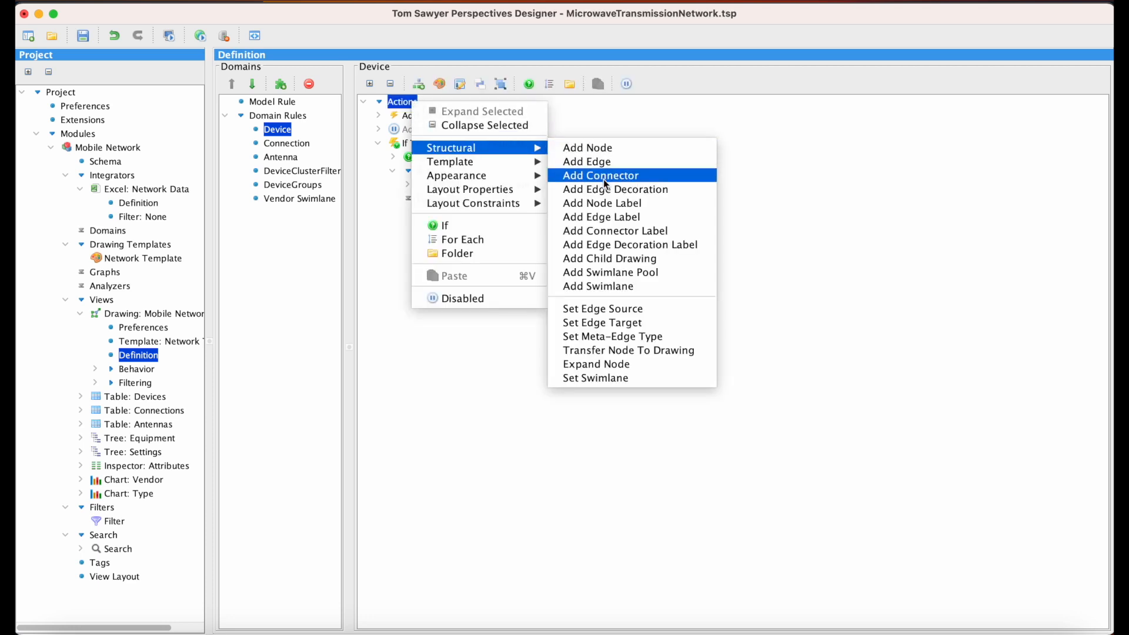
{"action": "left_click", "coordinate": [653, 379]}
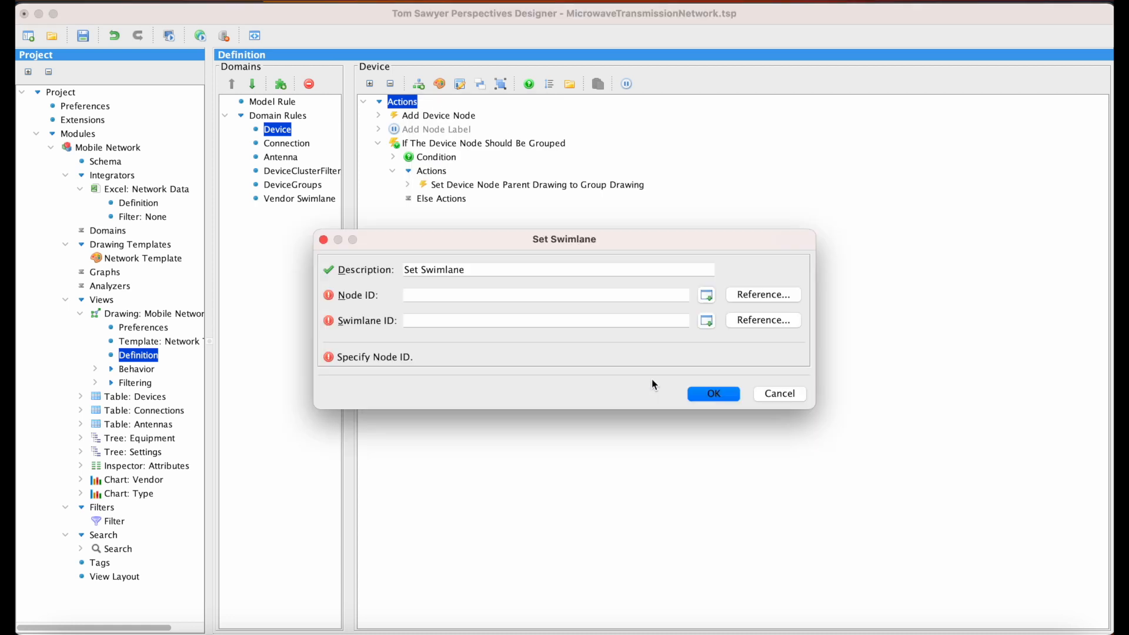
{"action": "left_click", "coordinate": [419, 266]}
{"action": "type", "text": "Vend"}
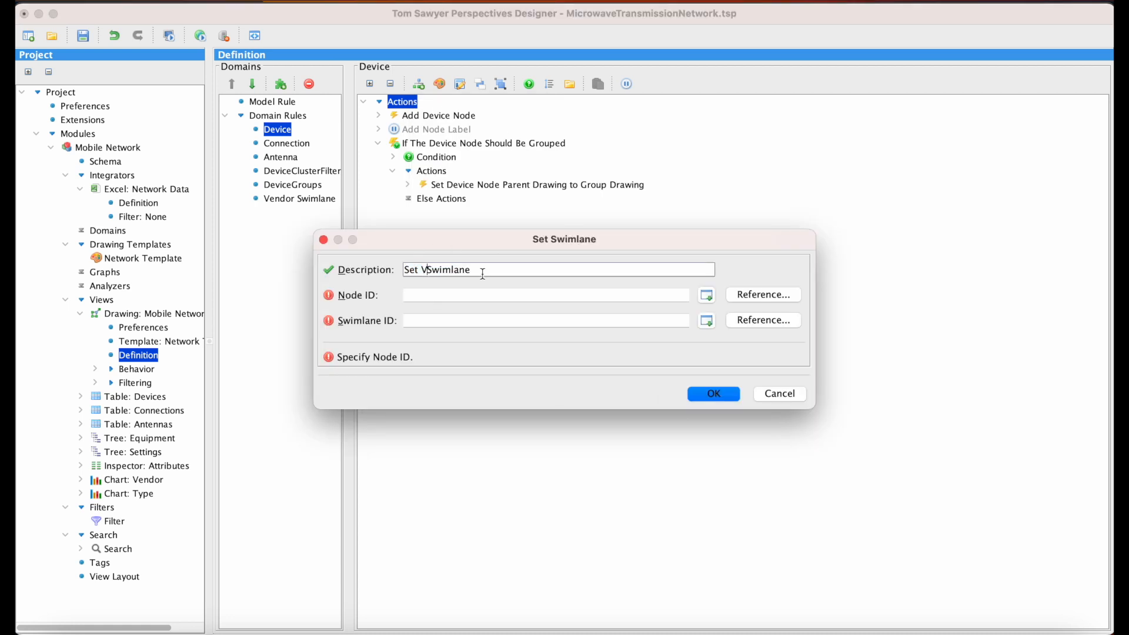
{"action": "type", "text": "or"}
Step: Reference node.Device.<DeviceID> as the Node ID and swimlane.Vendor.<Vendor Swimlane> as the Swimlane ID, and accept the action
{"action": "left_click", "coordinate": [751, 300]}
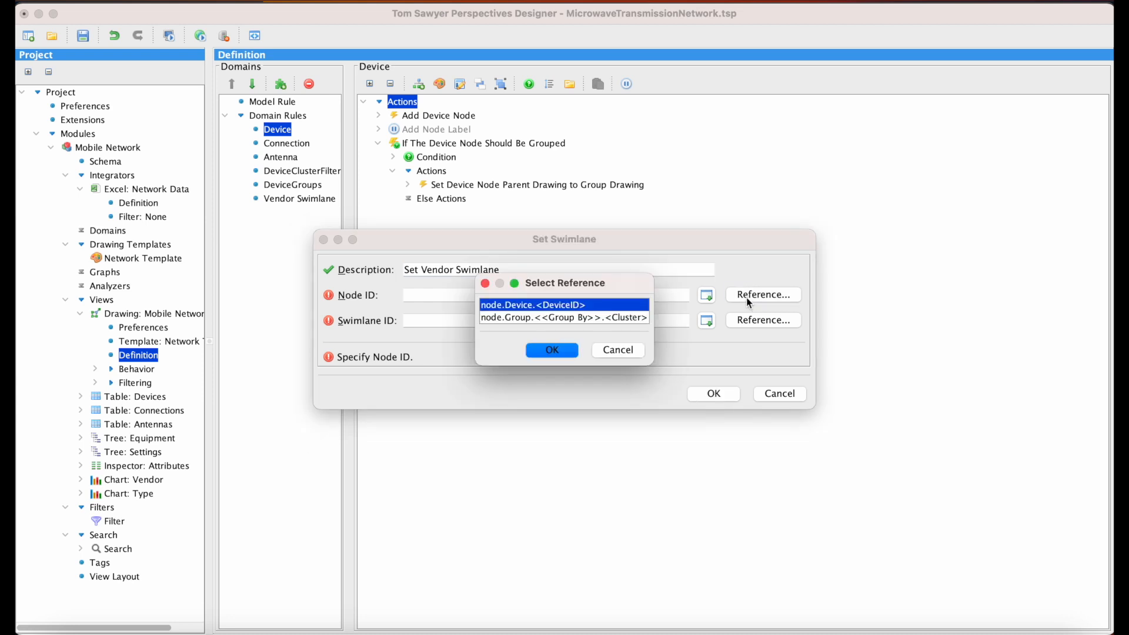
{"action": "left_click", "coordinate": [566, 350]}
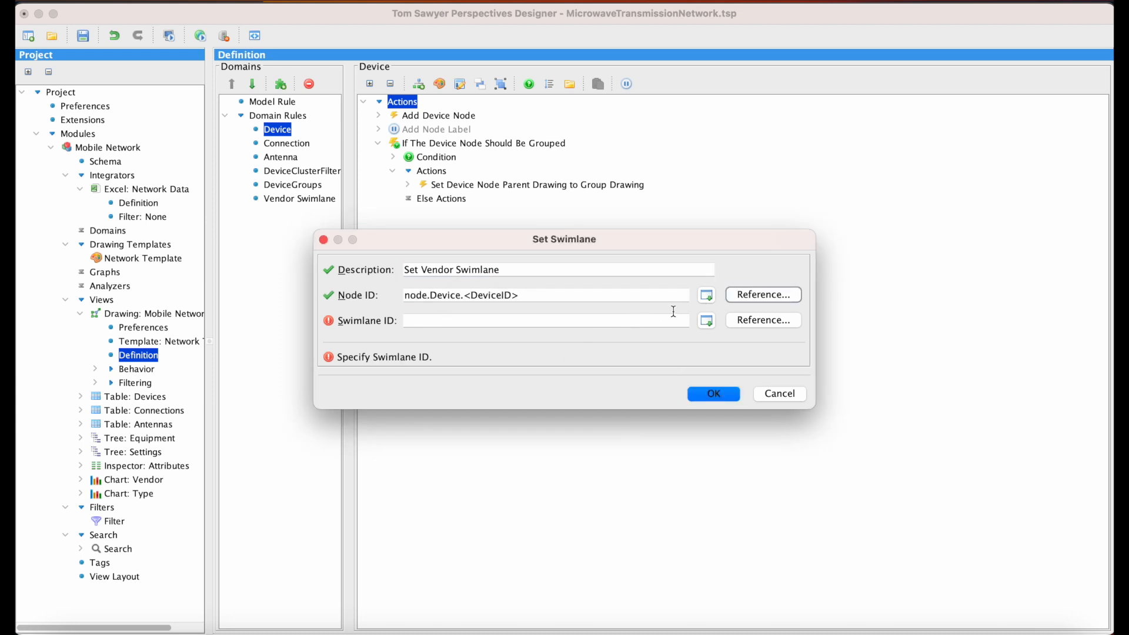
{"action": "left_click", "coordinate": [762, 321]}
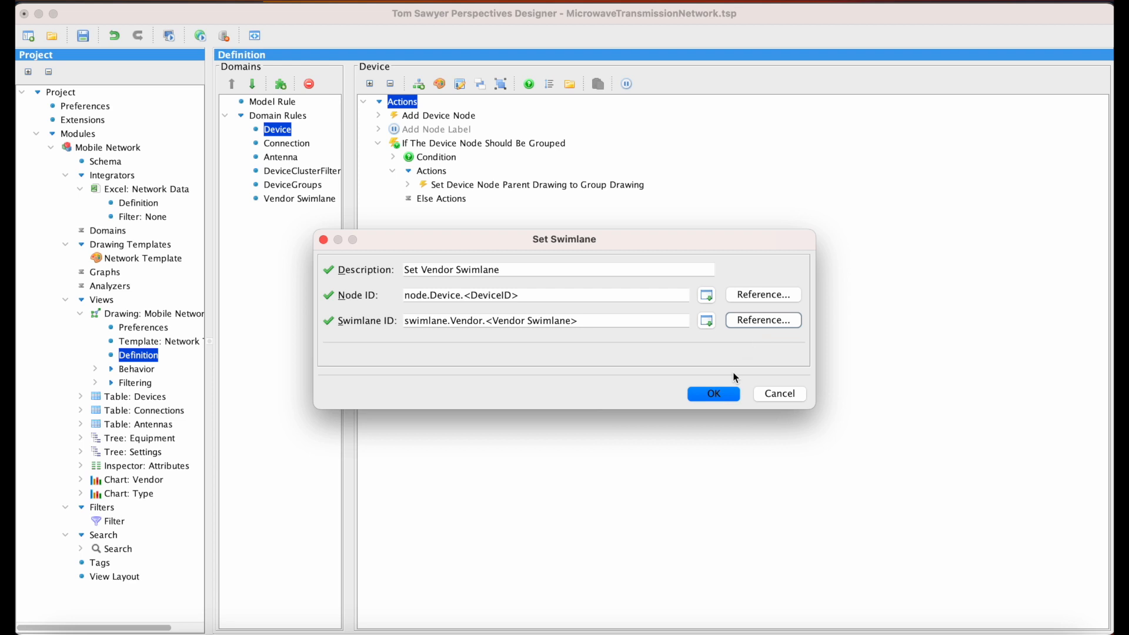
{"action": "left_click", "coordinate": [724, 393]}
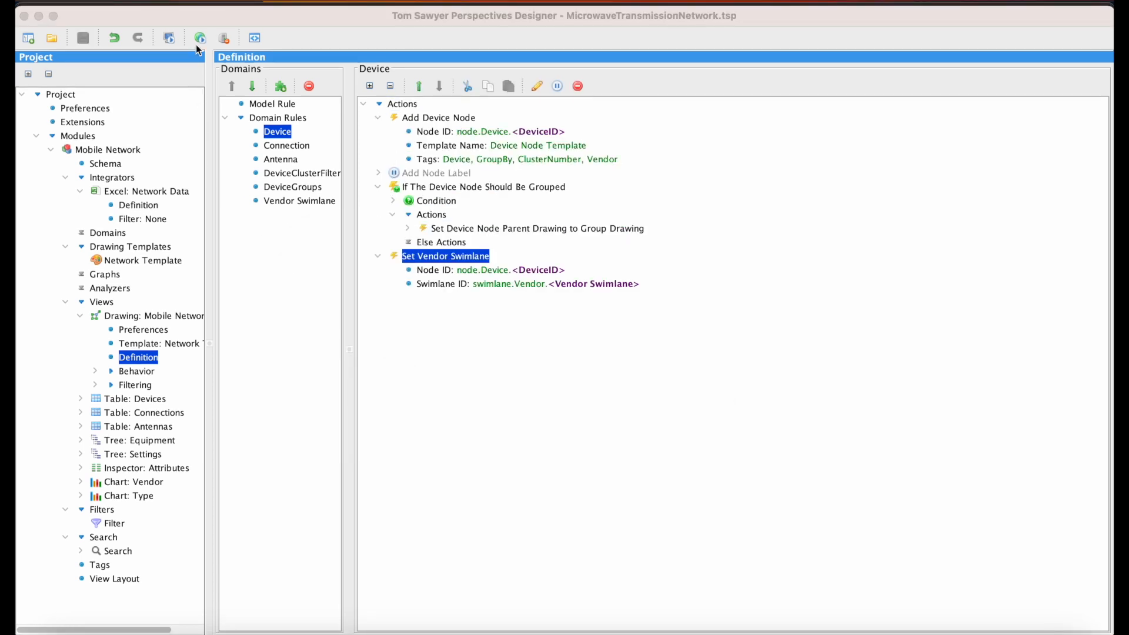
Step: Launch the web preview of the Mobile Network project in the browser to check the swimlanes
{"action": "left_click", "coordinate": [200, 38]}
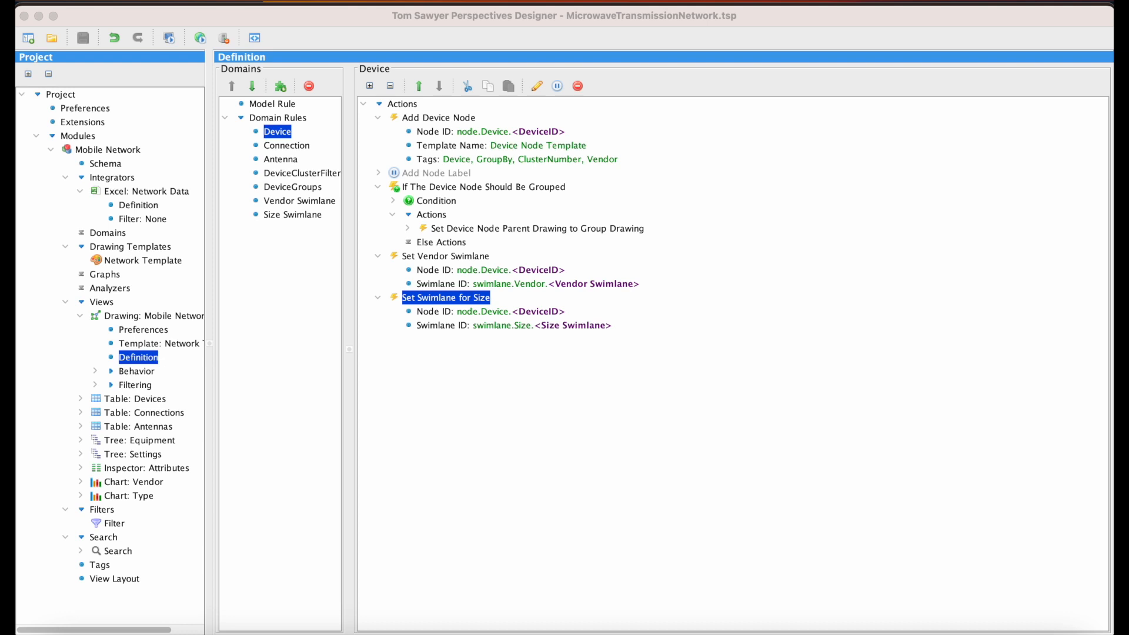
{"action": "left_click", "coordinate": [725, 533]}
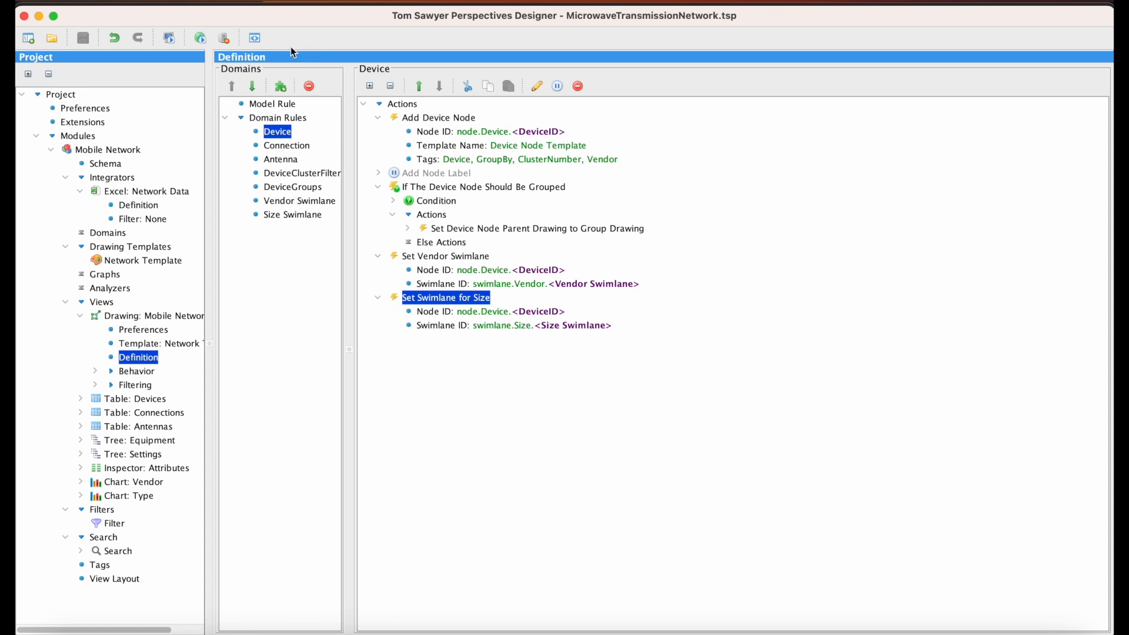
{"action": "left_click", "coordinate": [200, 38]}
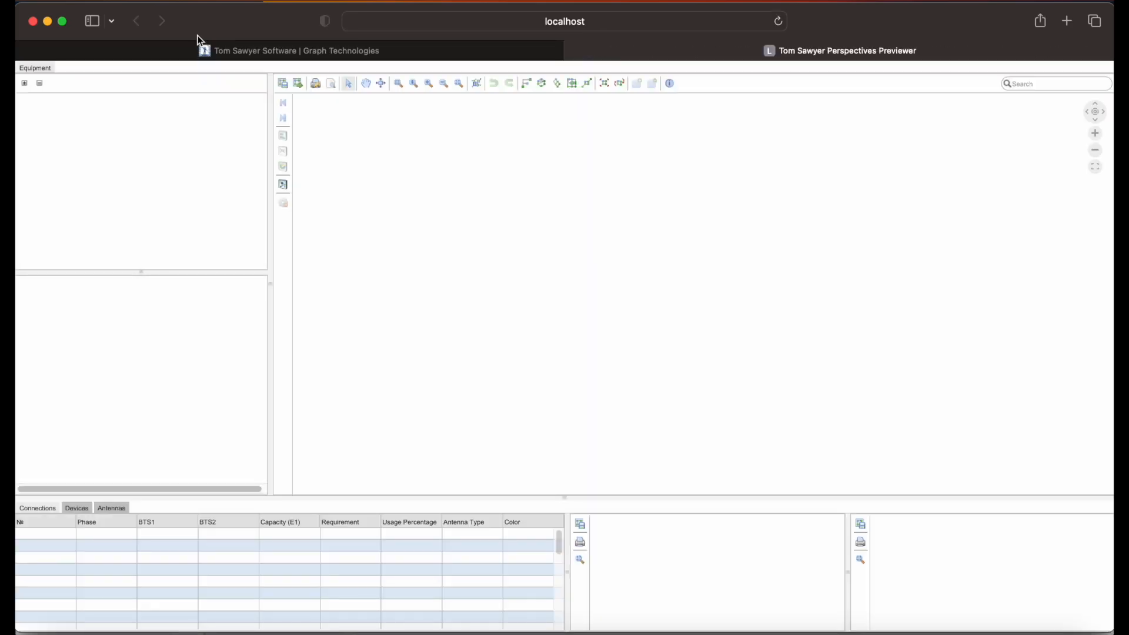